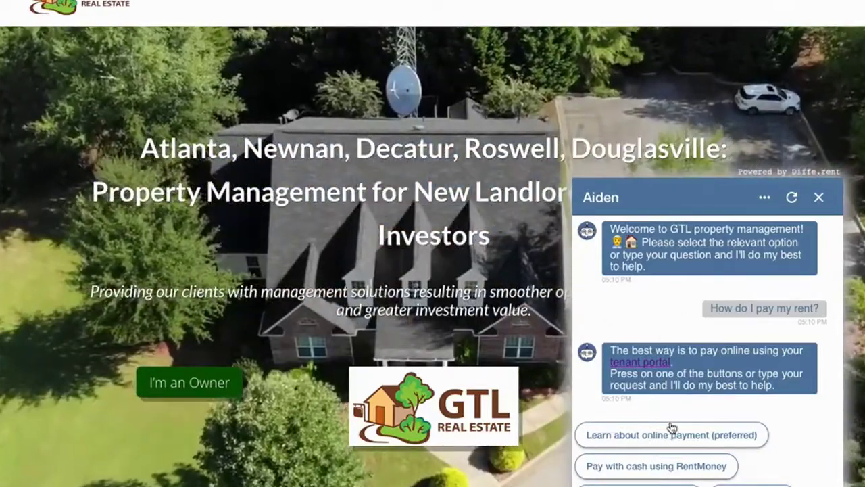
- Close the Aiden chat assistant after reading its tenant-portal rent answer
left_click(819, 202)
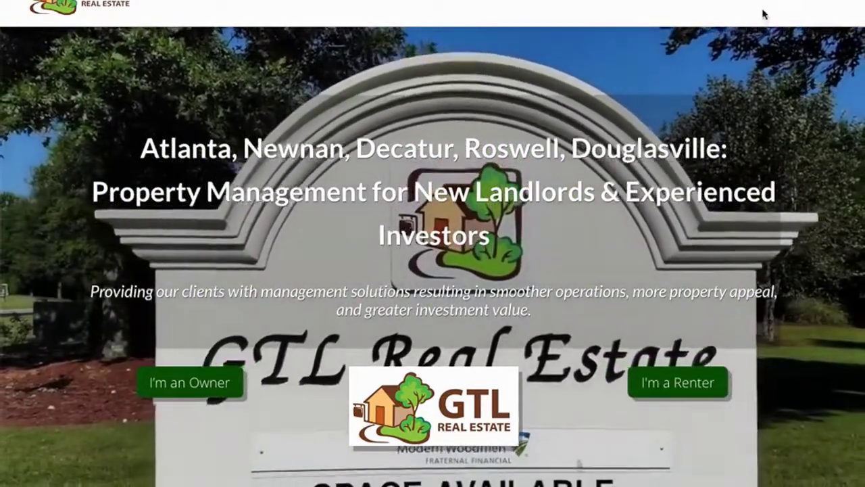
- Go to the Tenant Login page from the site's login menu
mouse_move(788, 14)
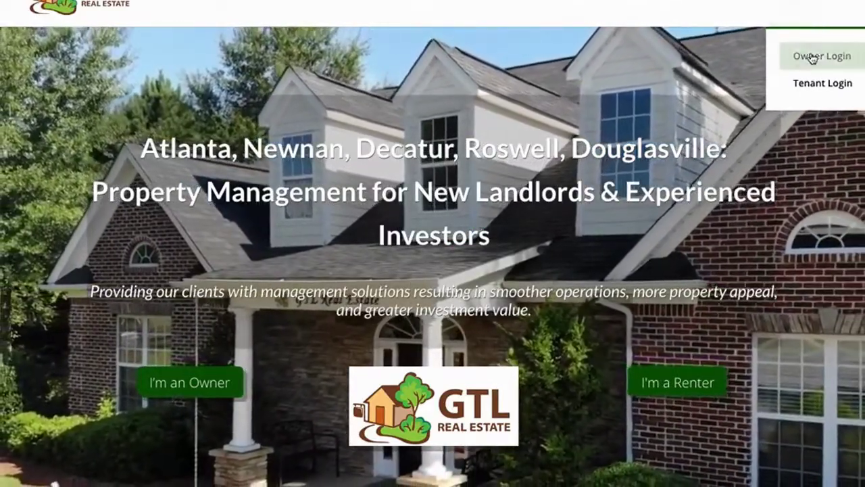
mouse_move(803, 84)
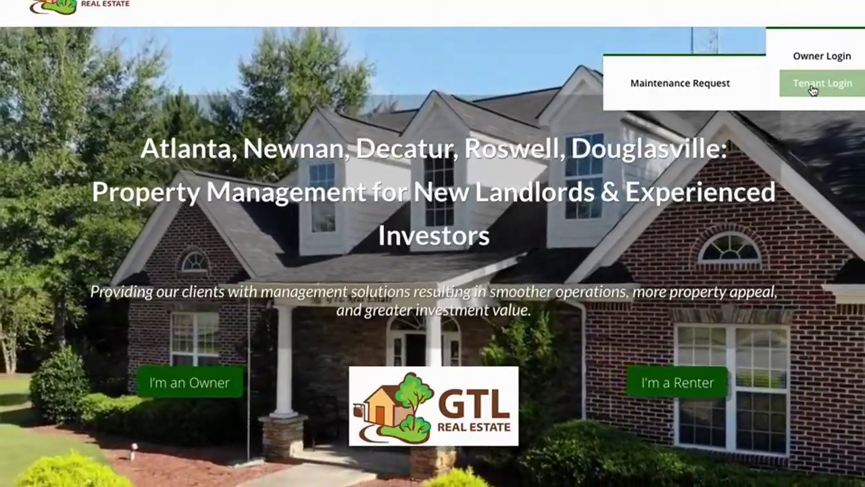
left_click(814, 90)
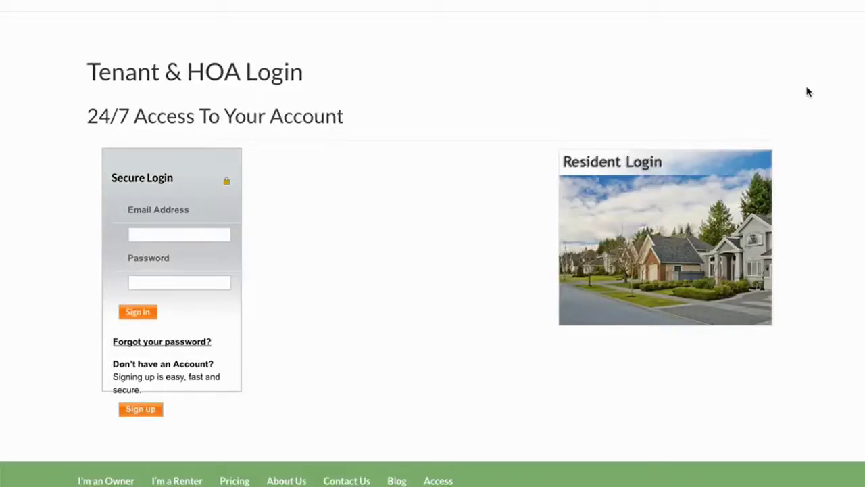
- Enter the saved tenant email and the account password, then sign in
left_click(182, 234)
type("toddo")
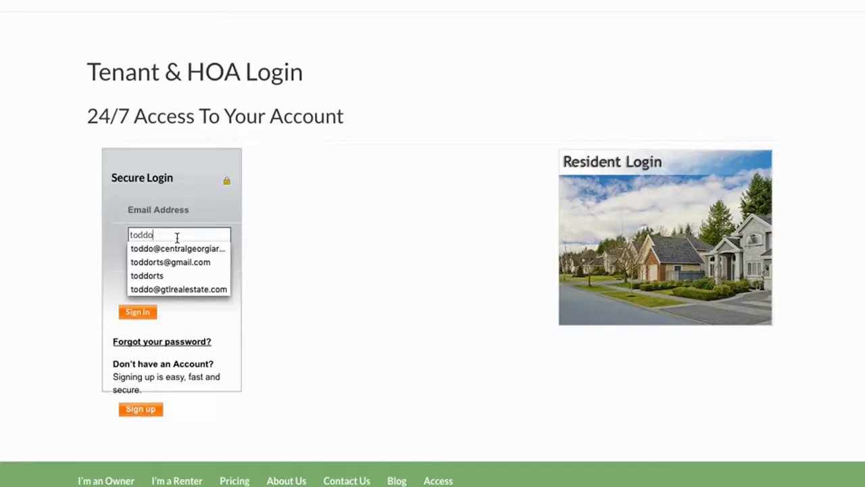
left_click(169, 287)
left_click(170, 290)
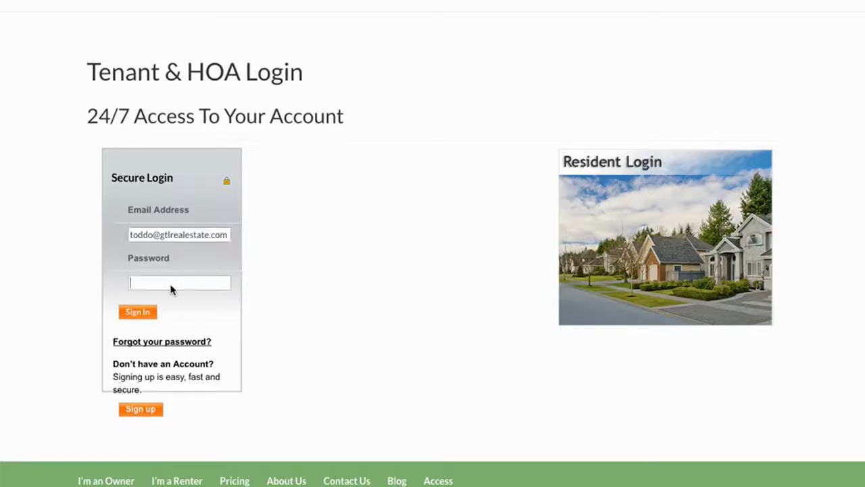
type("••••••")
left_click(139, 313)
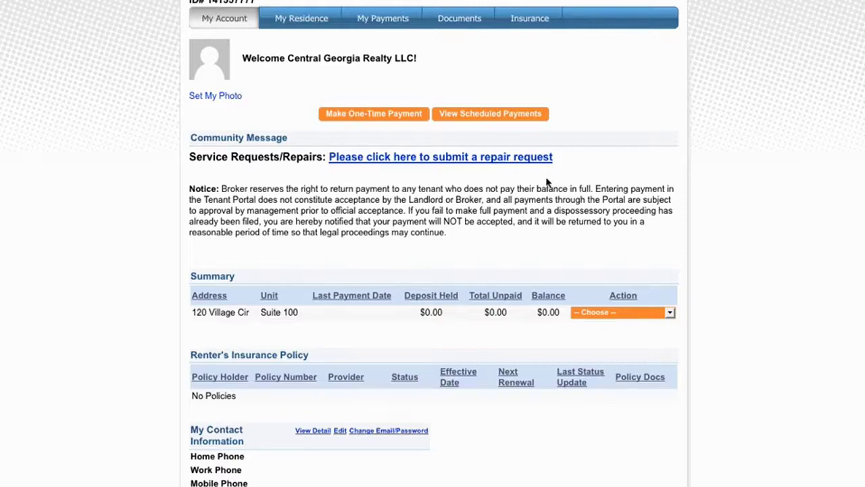
left_click(369, 158)
left_click_drag(205, 190, 446, 233)
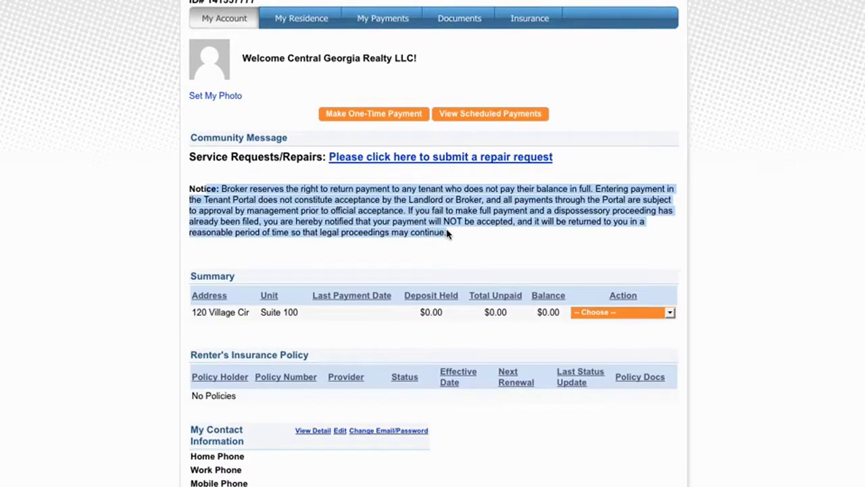
left_click(193, 190)
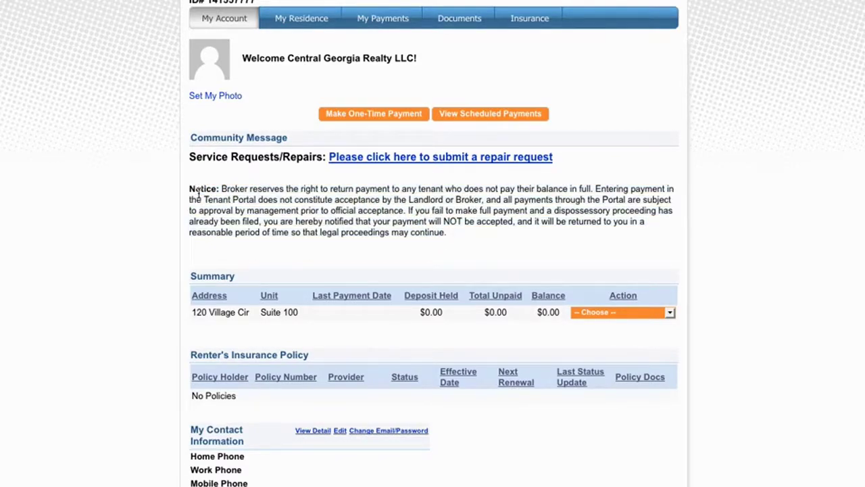
left_click_drag(190, 189, 449, 234)
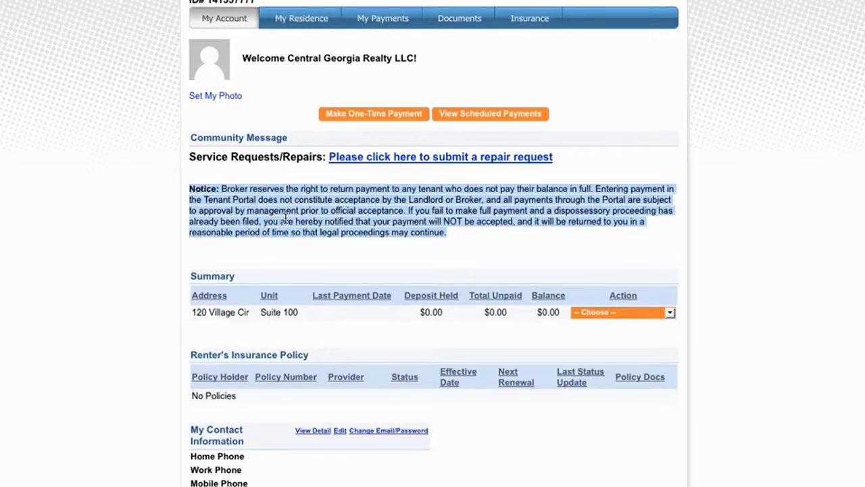
left_click(192, 191)
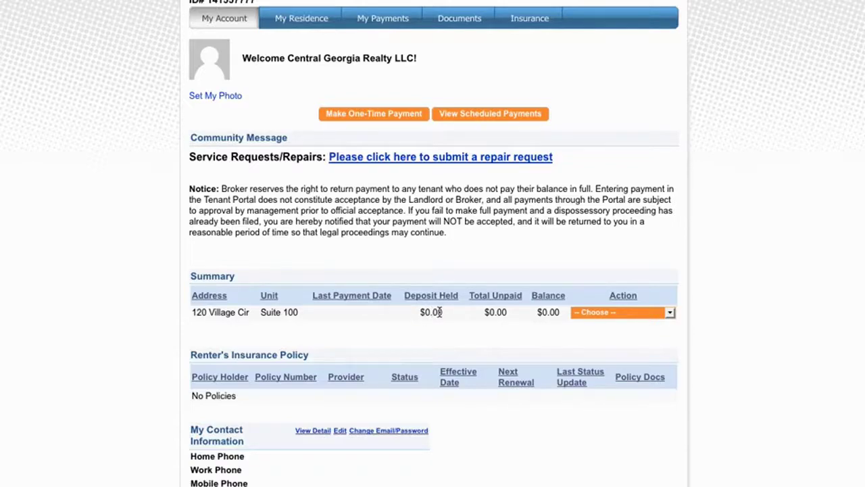
left_click_drag(421, 312, 447, 311)
left_click(502, 311)
left_click_drag(502, 311, 495, 323)
left_click(378, 313)
double_click(562, 313)
left_click_drag(470, 296, 547, 309)
left_click(492, 311)
left_click(501, 311)
double_click(501, 311)
left_click_drag(538, 312, 572, 315)
double_click(484, 312)
left_click(578, 316)
left_click(619, 314)
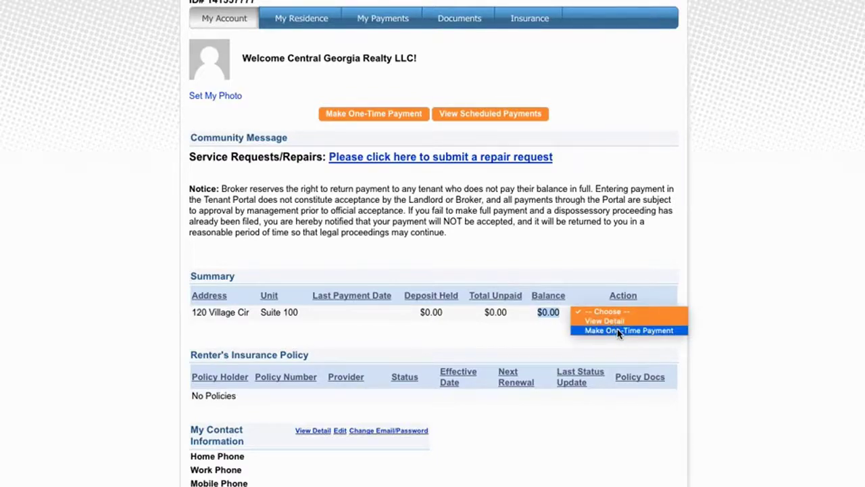
left_click(503, 336)
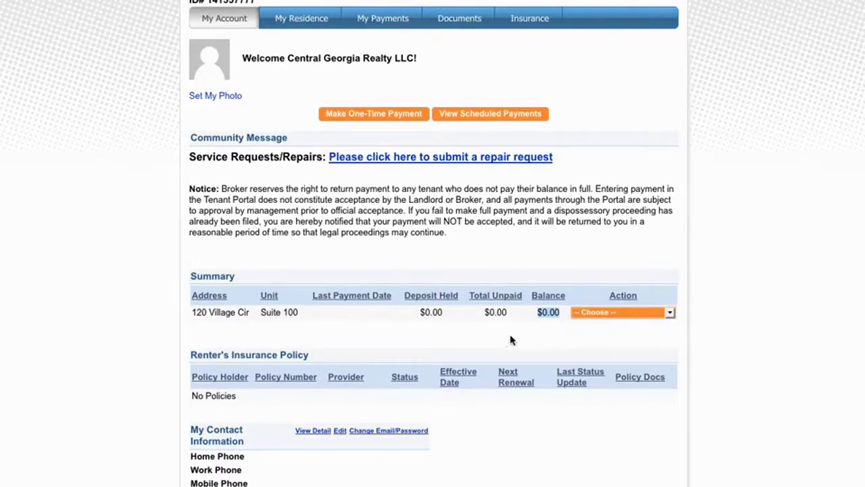
scroll(458, 335, "down", 1)
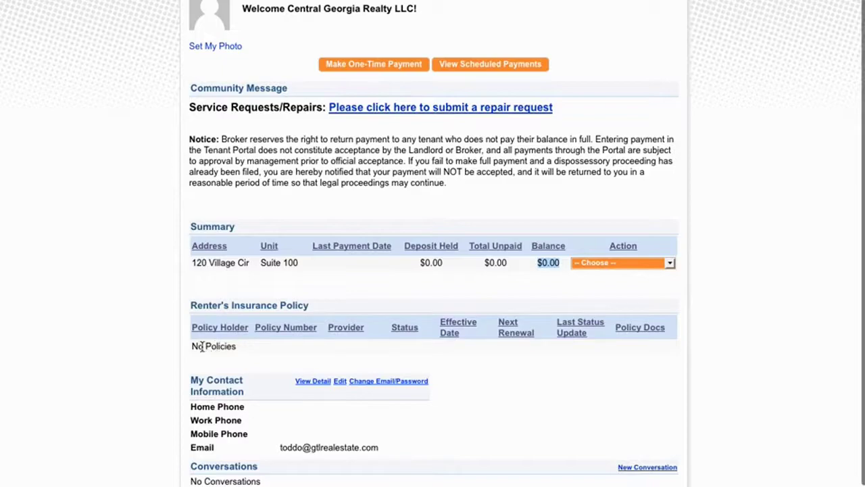
left_click_drag(192, 348, 654, 351)
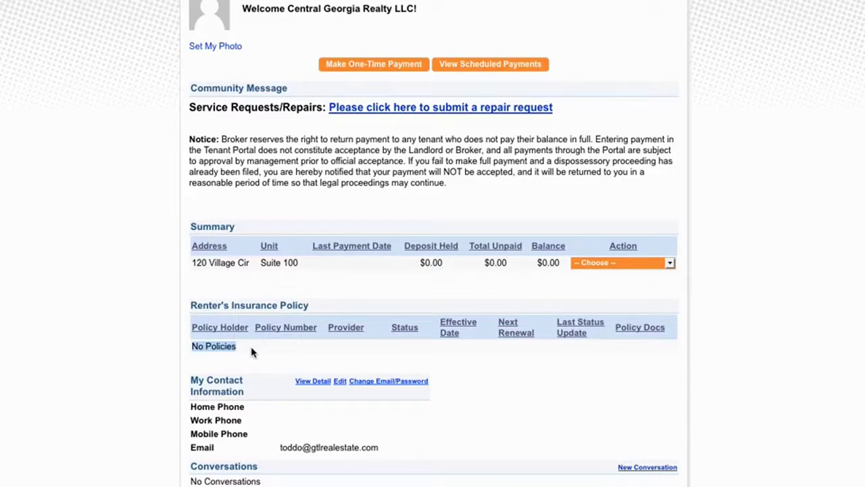
left_click(230, 346)
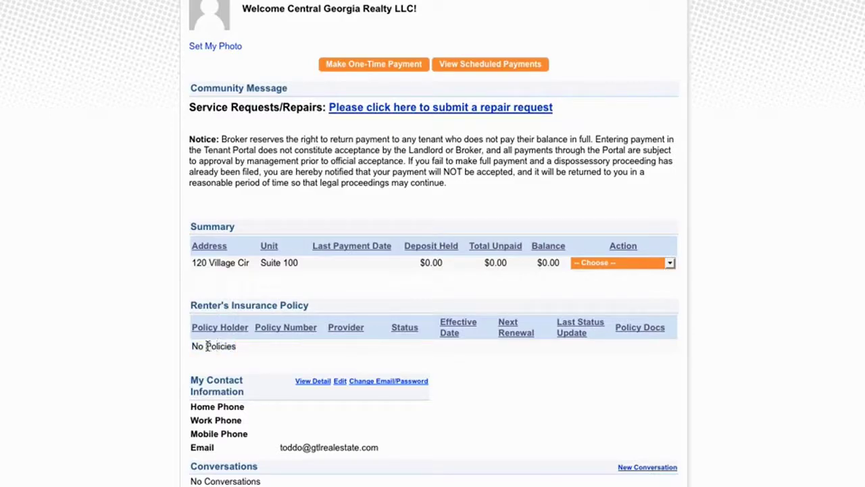
left_click_drag(197, 347, 241, 350)
left_click_drag(194, 376, 389, 448)
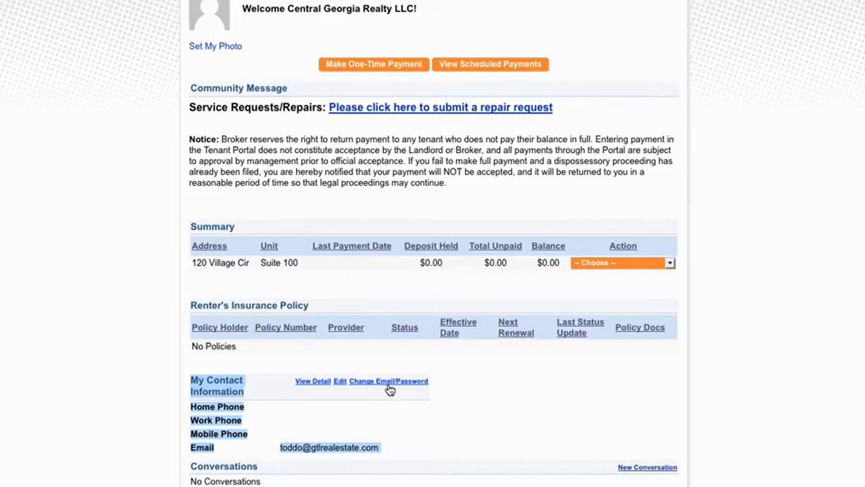
scroll(390, 389, "down", 2)
left_click(293, 410)
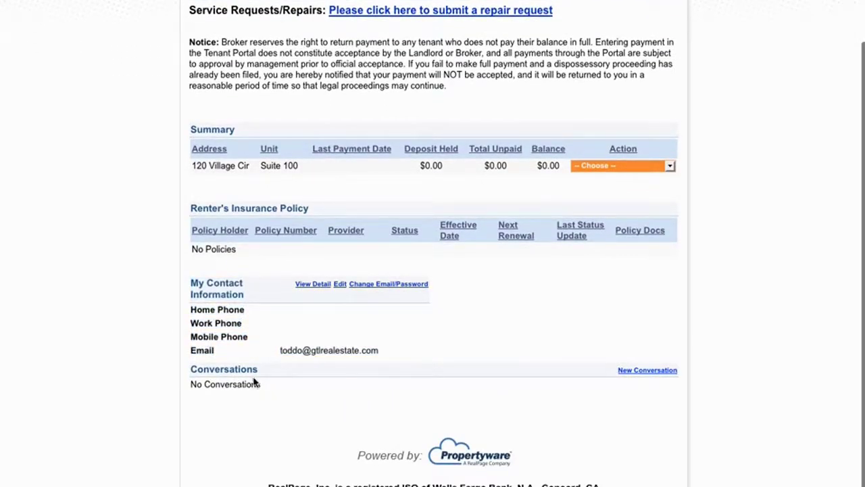
left_click(647, 371)
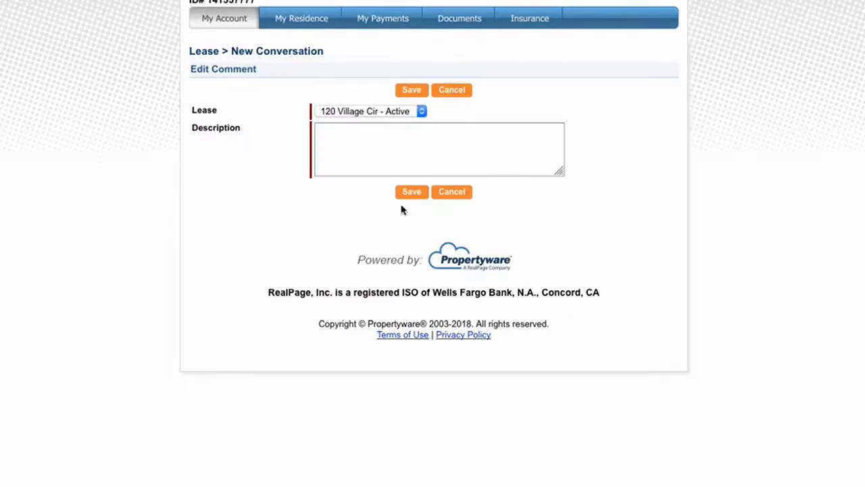
left_click(371, 151)
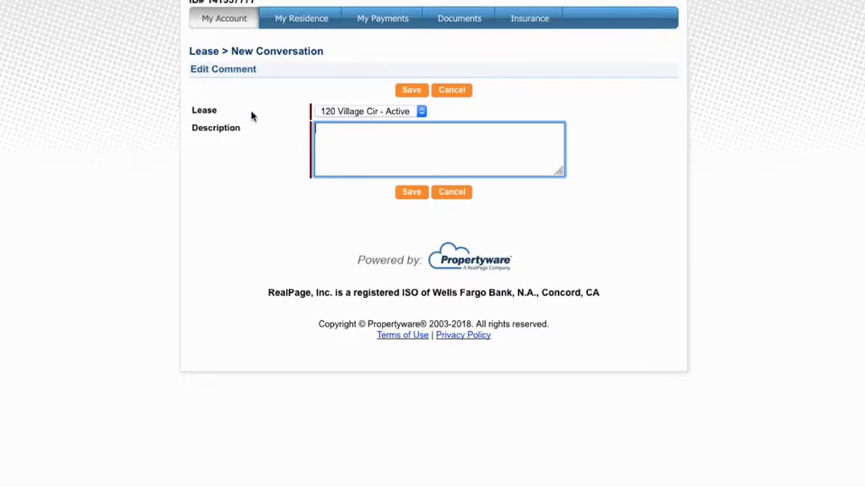
left_click(233, 24)
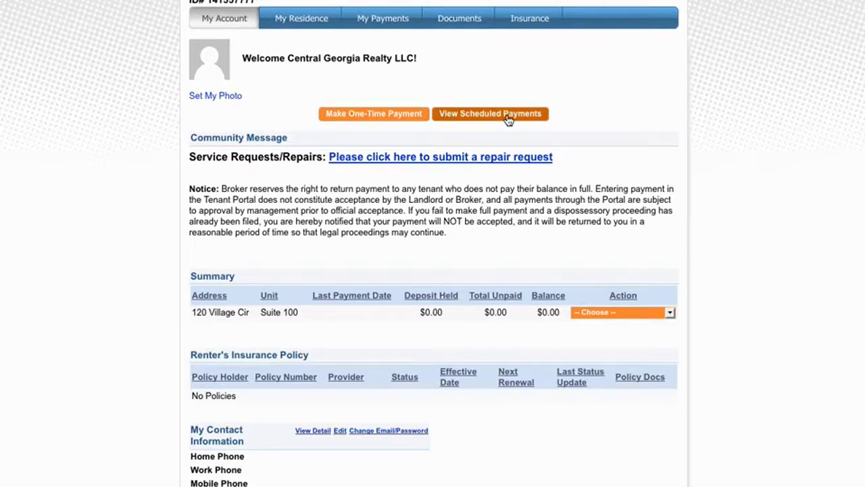
- Begin a one-time payment and select RentMoney cash instead of eCheck as the method
left_click(374, 115)
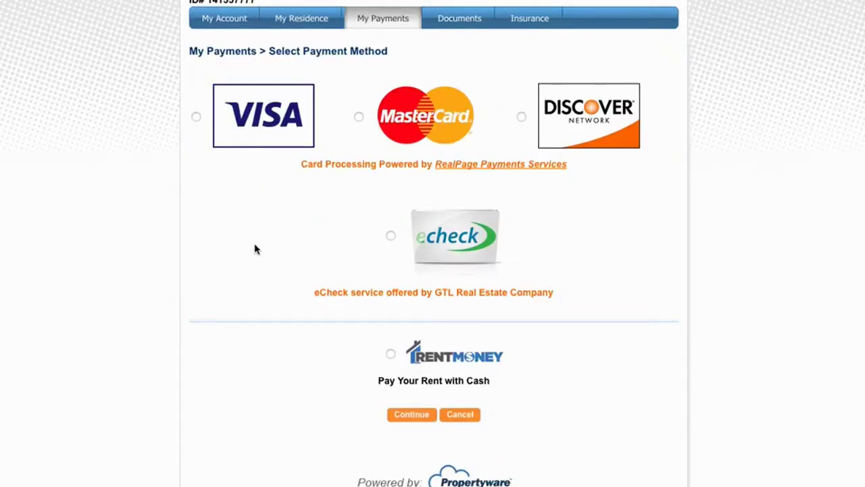
scroll(255, 250, "down", 1)
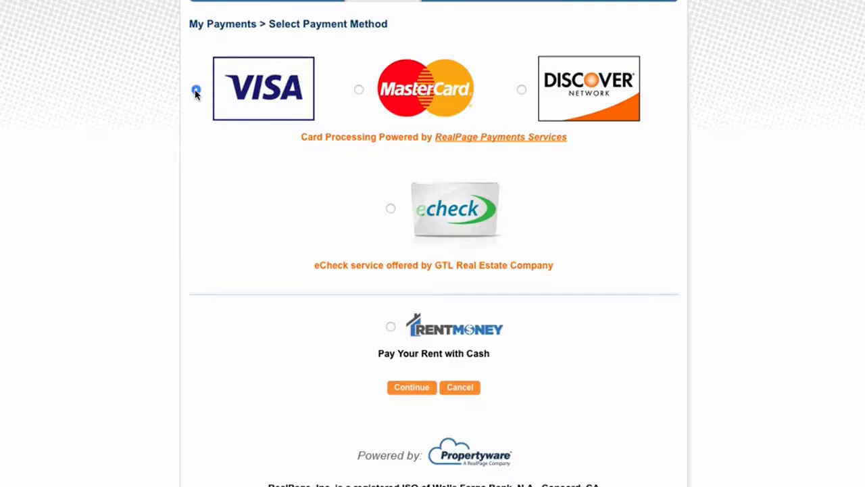
left_click(391, 209)
left_click(391, 327)
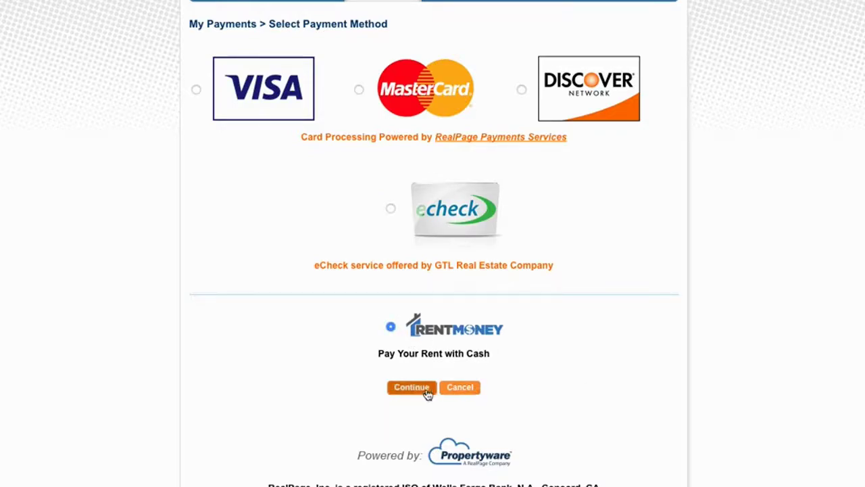
left_click(392, 328)
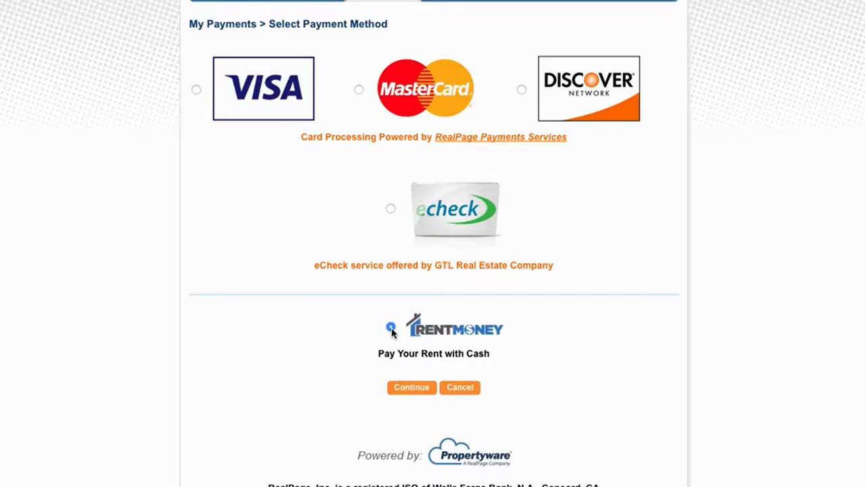
- Enter a $500 partial cash payment and check the $3.75 fee and $503.75 total
left_click(412, 388)
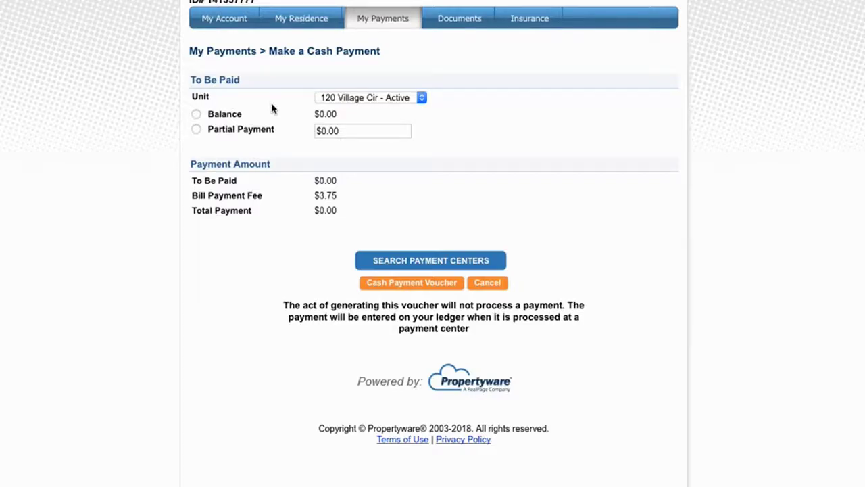
left_click(196, 115)
left_click(196, 131)
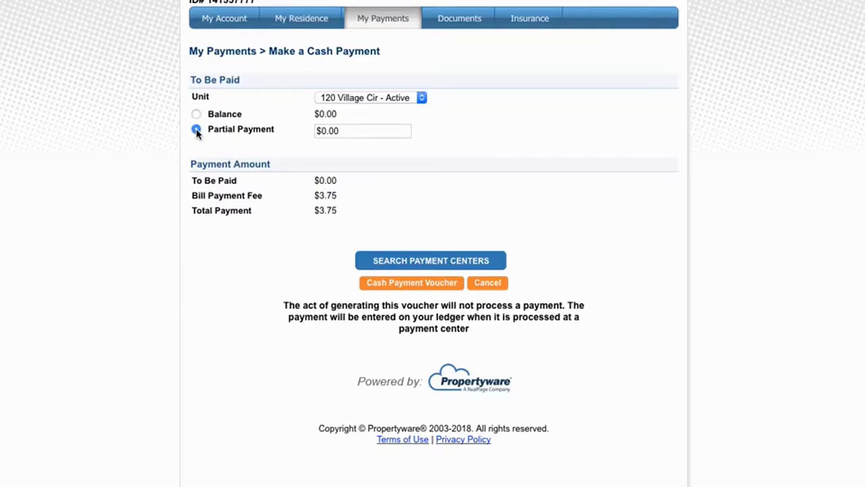
left_click(376, 130)
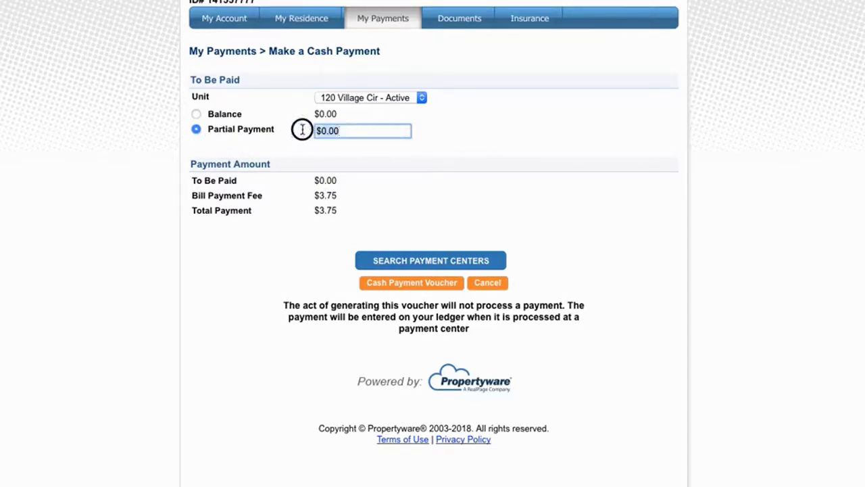
left_click(196, 131)
left_click(304, 131)
type("500")
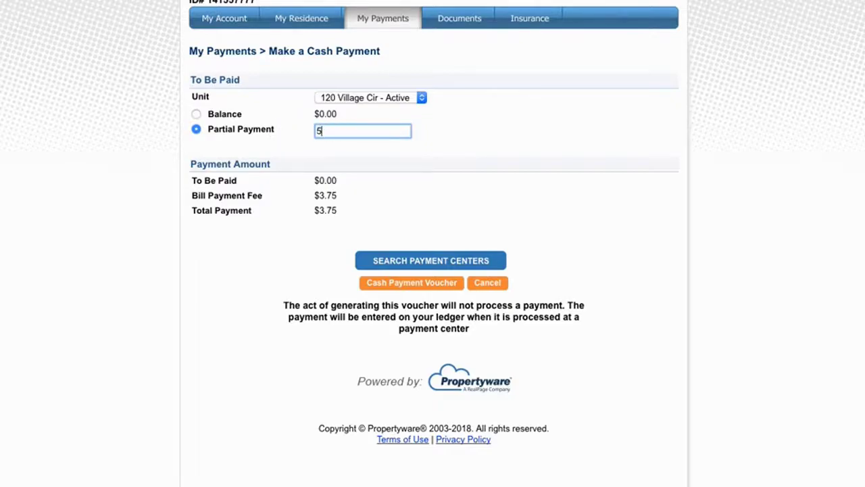
left_click(429, 142)
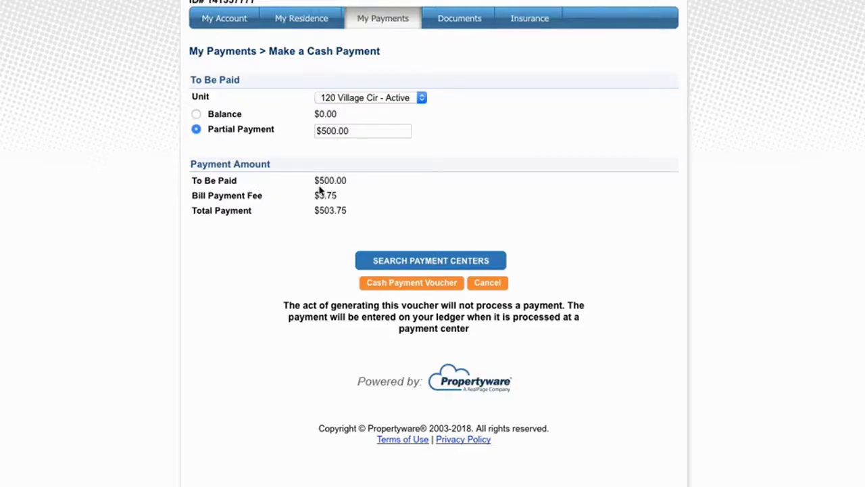
left_click_drag(214, 195, 345, 208)
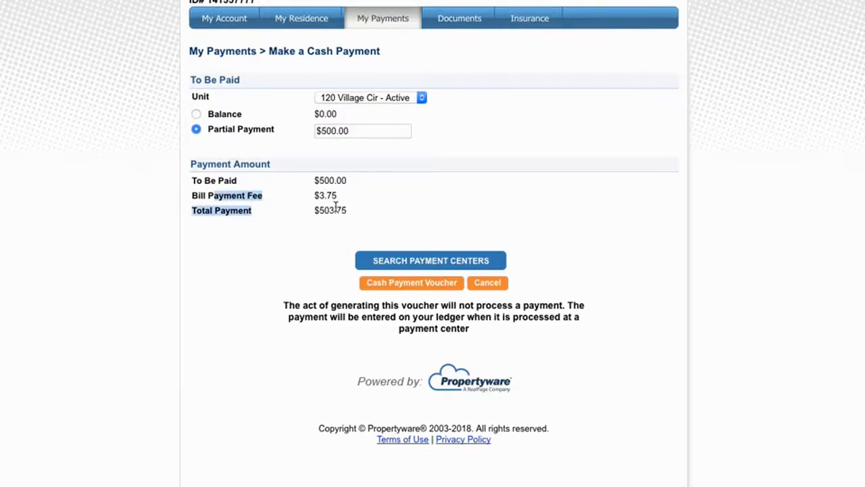
left_click(311, 210)
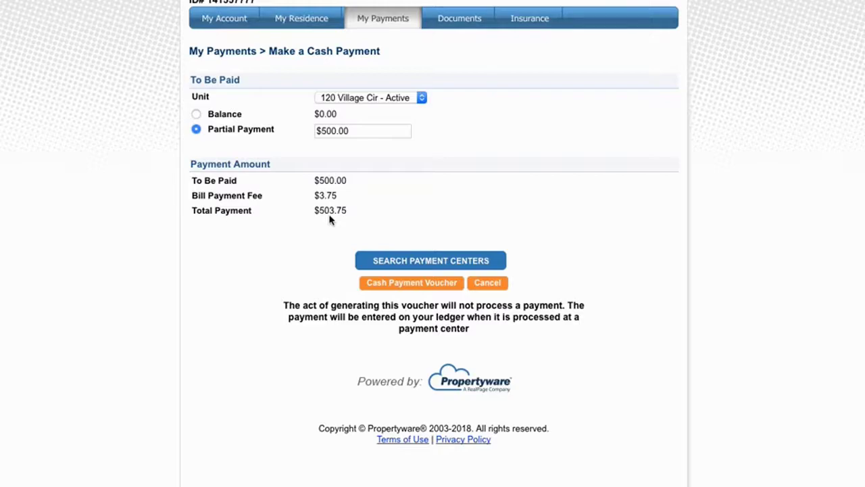
- Search payment centers near ZIP 3076 within 20 miles, entering the displayed verification code
left_click(417, 269)
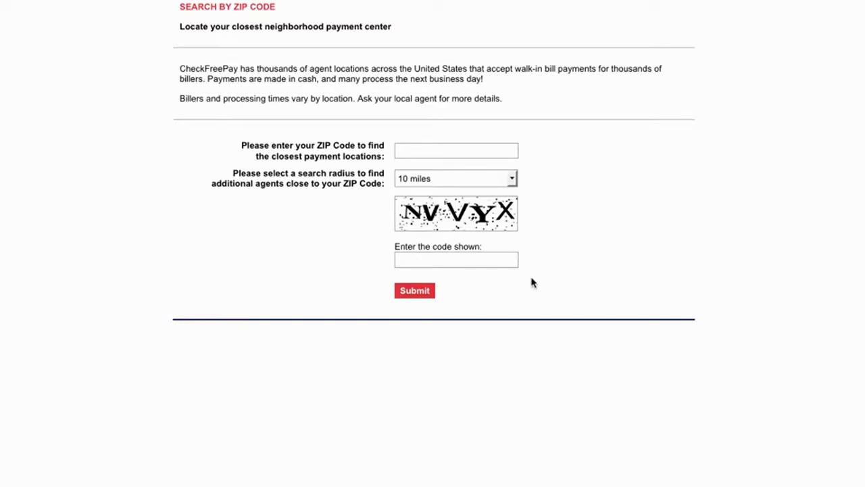
left_click(417, 151)
left_click(410, 175)
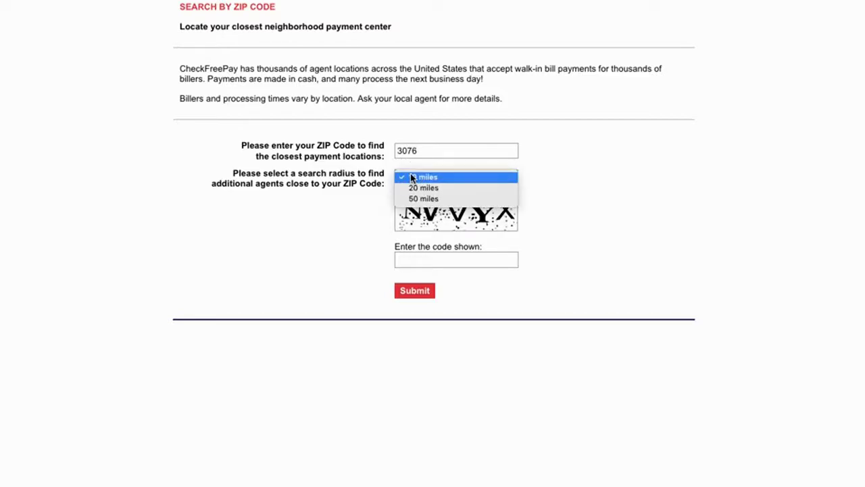
left_click(420, 187)
left_click(437, 259)
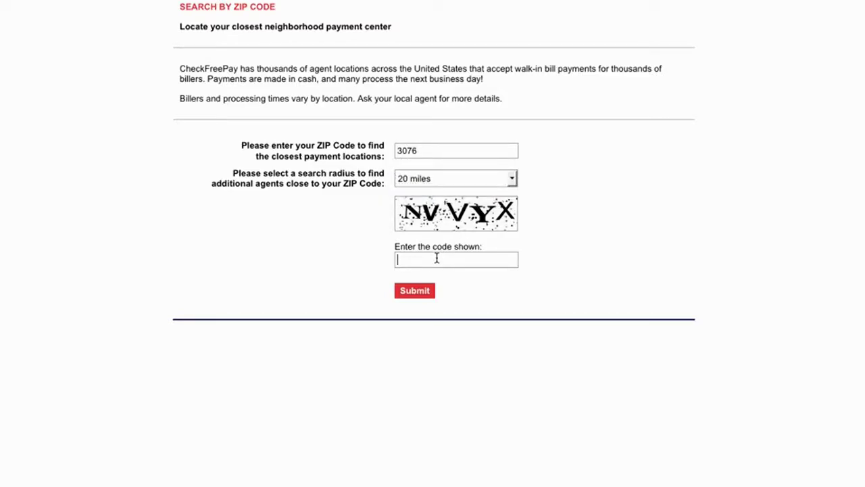
type("nvvyz")
- Submit the search and review the nearby locations, highlighting K-MART #4448
left_click(415, 291)
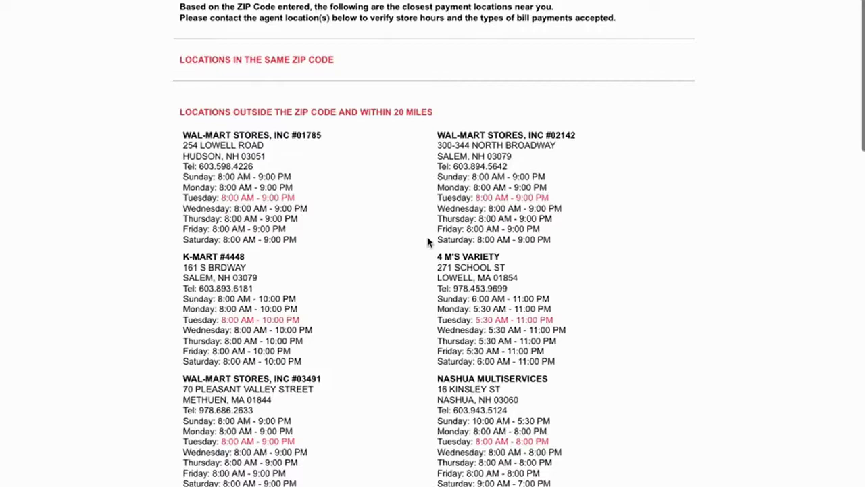
scroll(382, 246, "down", 1)
scroll(382, 247, "down", 15)
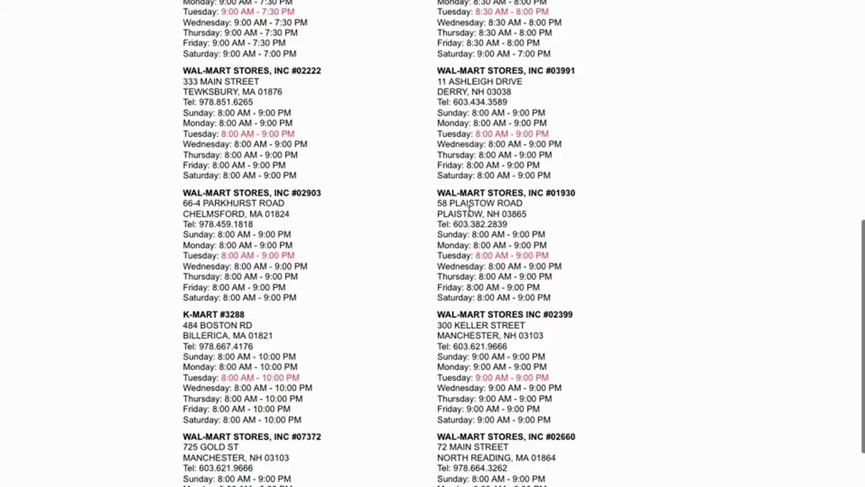
scroll(471, 211, "up", 8)
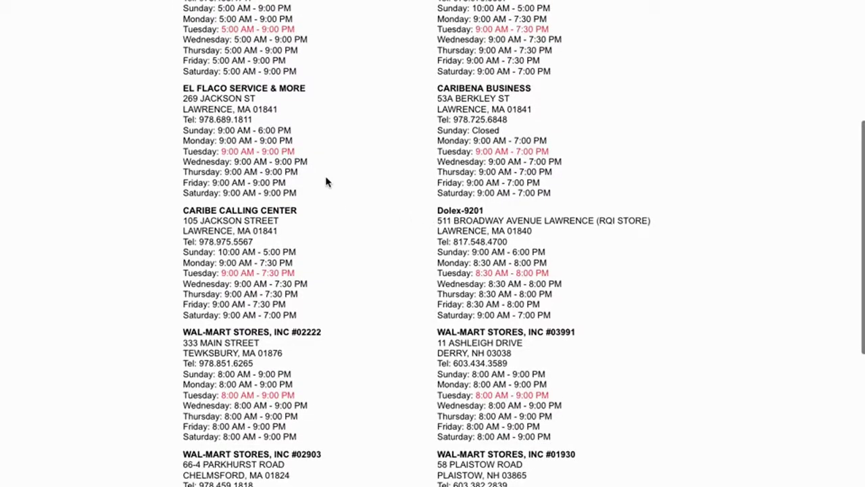
scroll(328, 181, "up", 6)
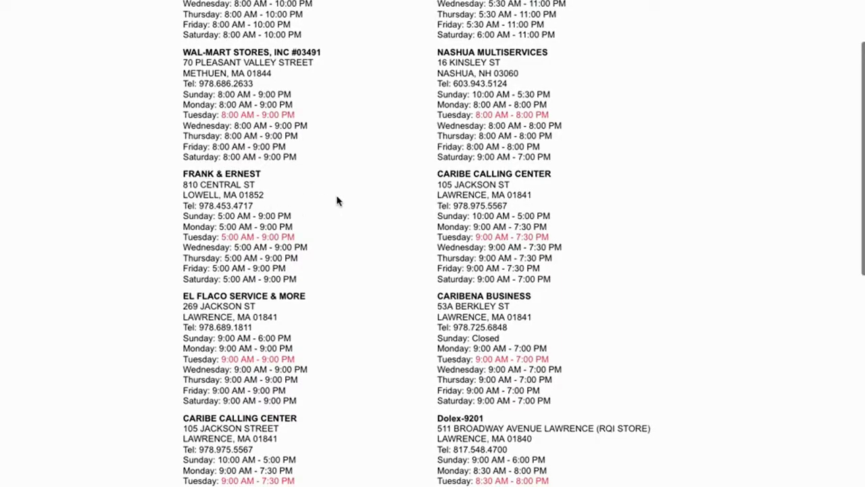
scroll(359, 203, "up", 4)
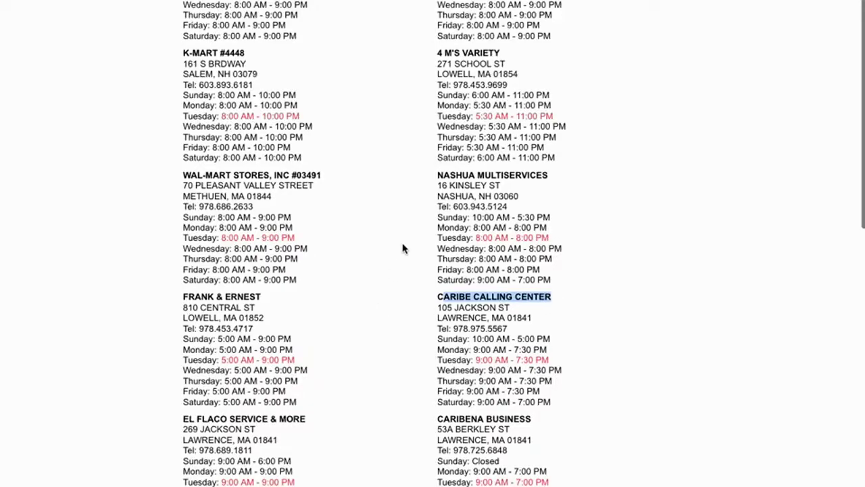
left_click_drag(508, 178, 501, 187)
scroll(386, 264, "up", 5)
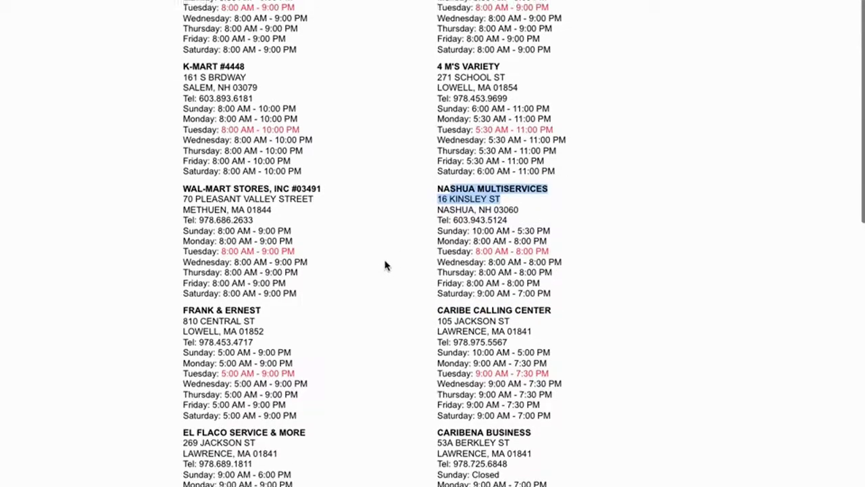
left_click_drag(181, 233, 247, 232)
- Review the first two Wal-Mart locations and the second store's opening hours
scroll(341, 281, "down", 10)
scroll(341, 280, "down", 5)
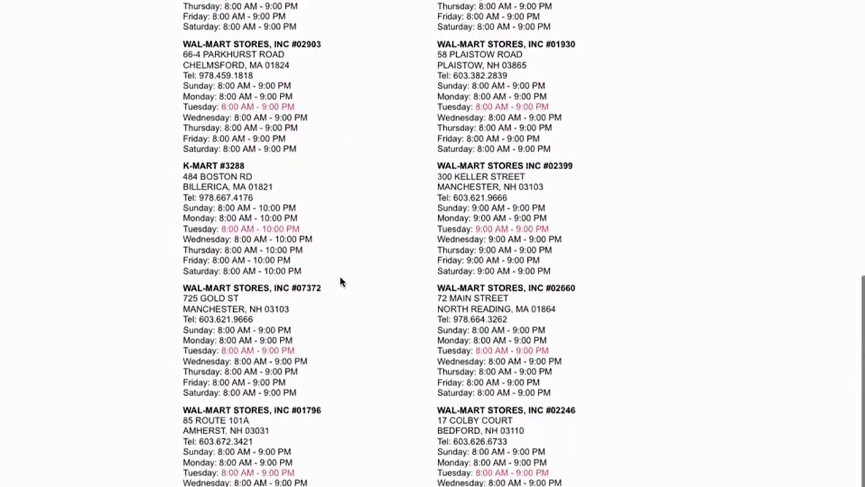
scroll(341, 280, "up", 6)
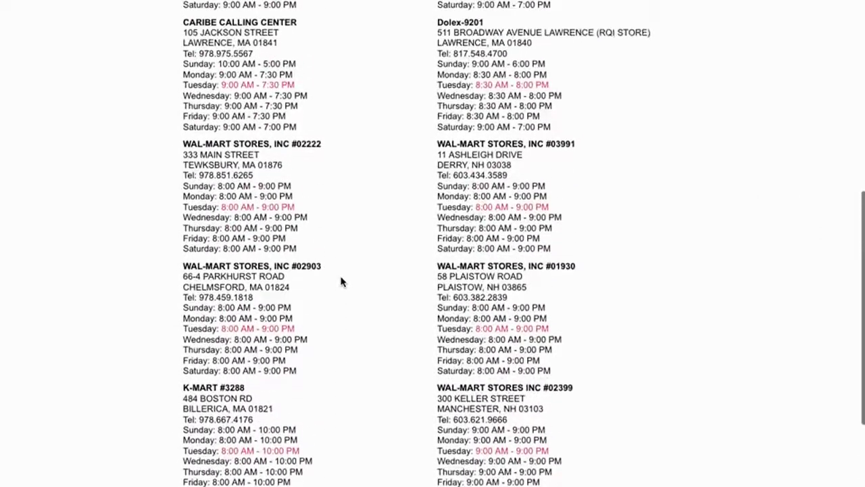
scroll(340, 281, "up", 8)
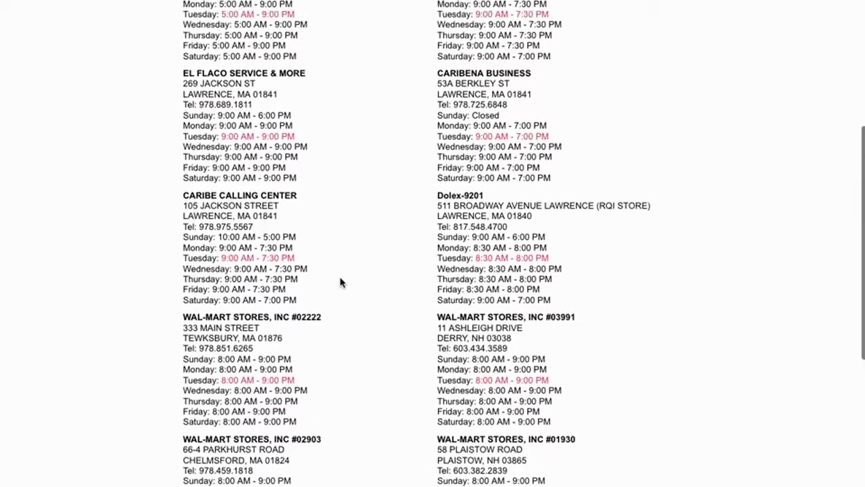
scroll(340, 283, "up", 2)
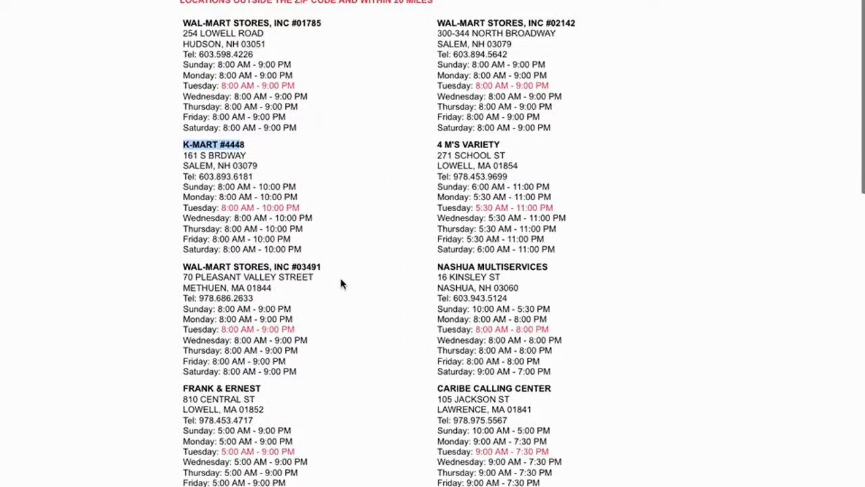
scroll(350, 280, "up", 2)
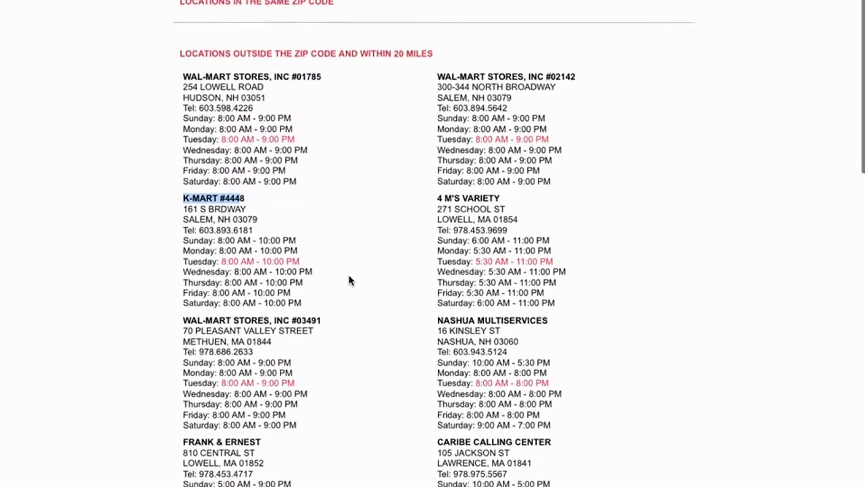
left_click_drag(182, 132, 572, 164)
scroll(487, 282, "down", 1)
scroll(487, 283, "down", 10)
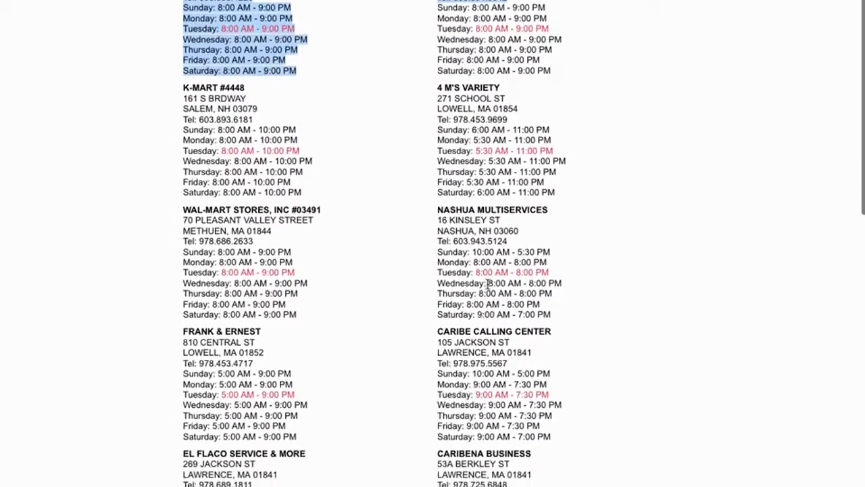
scroll(488, 284, "down", 5)
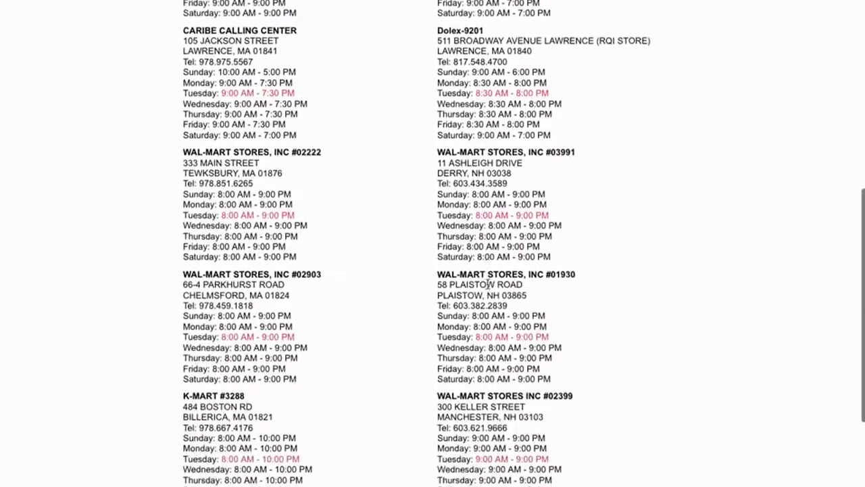
scroll(487, 284, "up", 15)
scroll(488, 286, "up", 1)
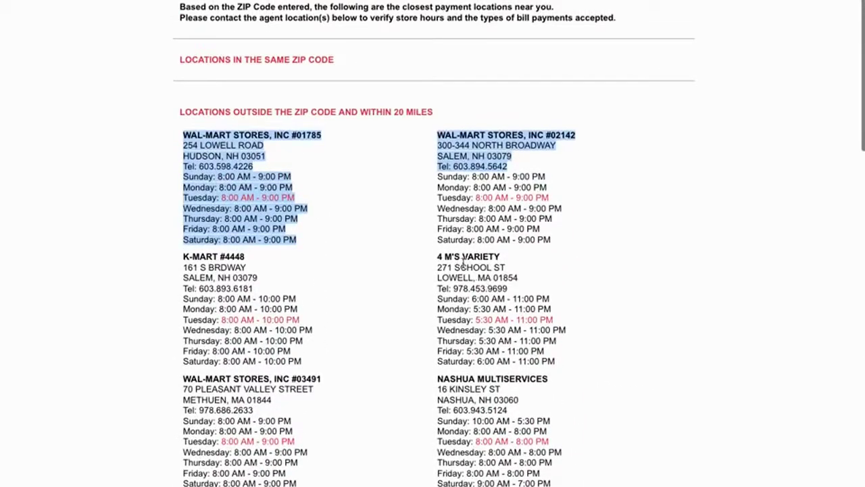
left_click_drag(449, 178, 555, 239)
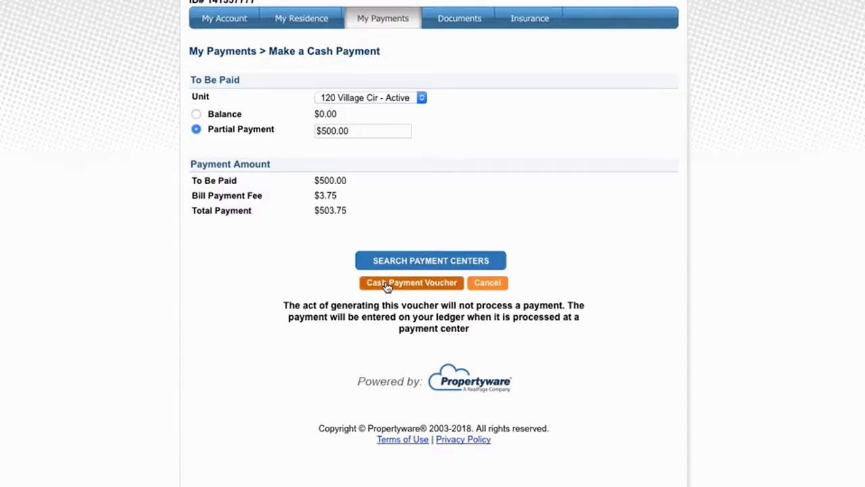
- Generate the RentMoney cash payment voucher for the $500.00 payment
left_click(414, 282)
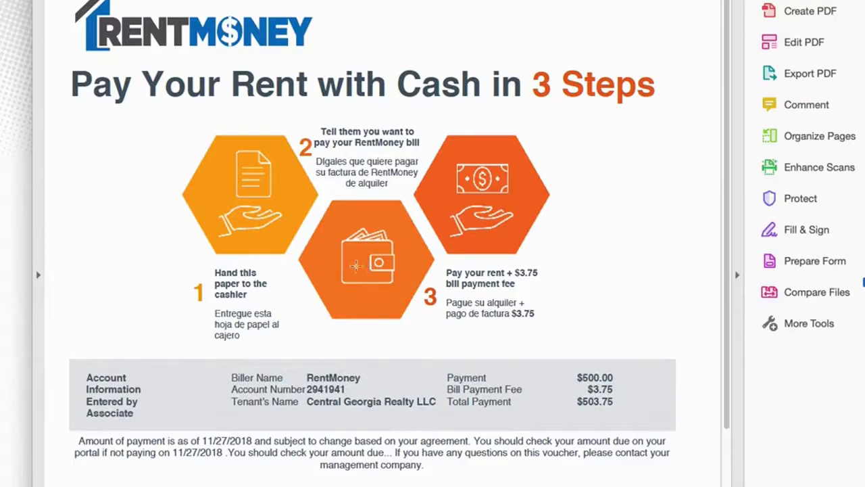
scroll(316, 264, "down", 5)
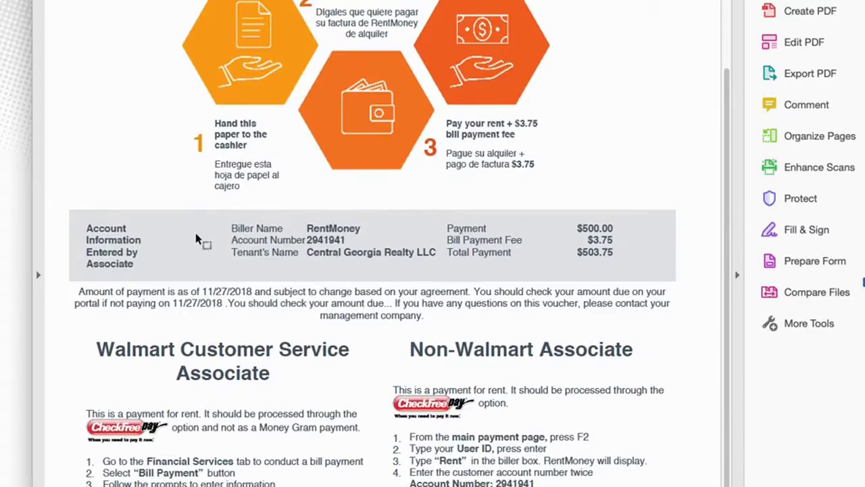
left_click_drag(110, 227, 562, 259)
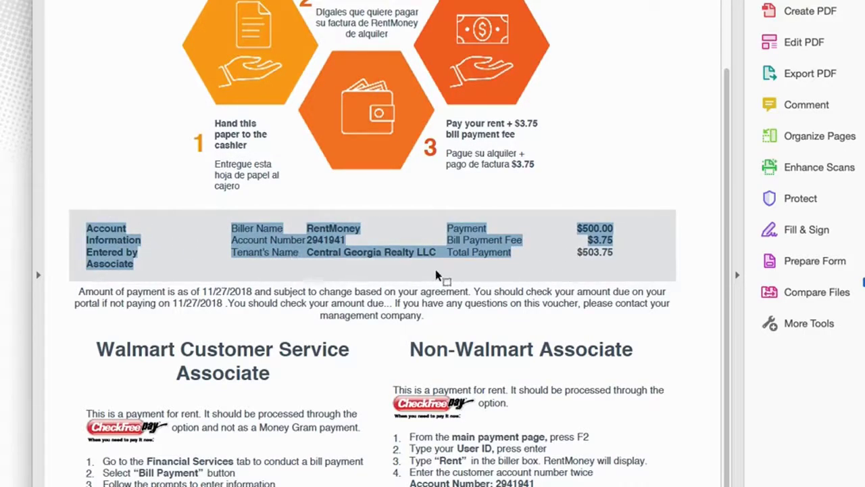
left_click(376, 263)
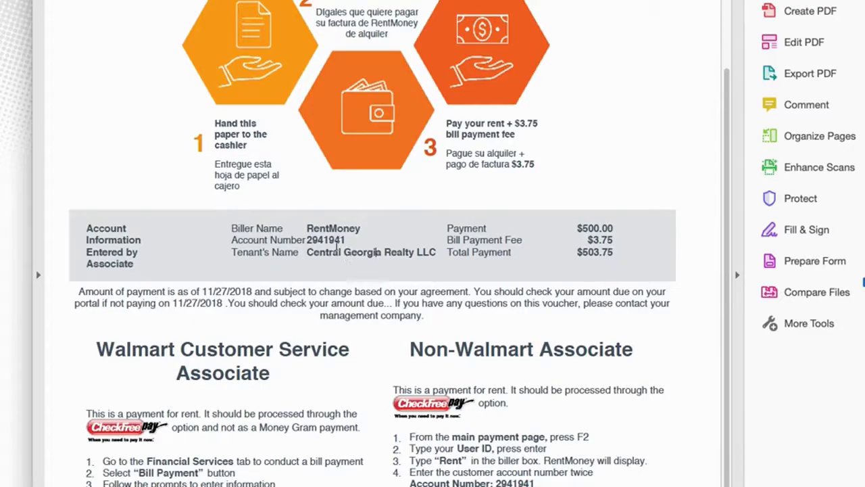
double_click(325, 229)
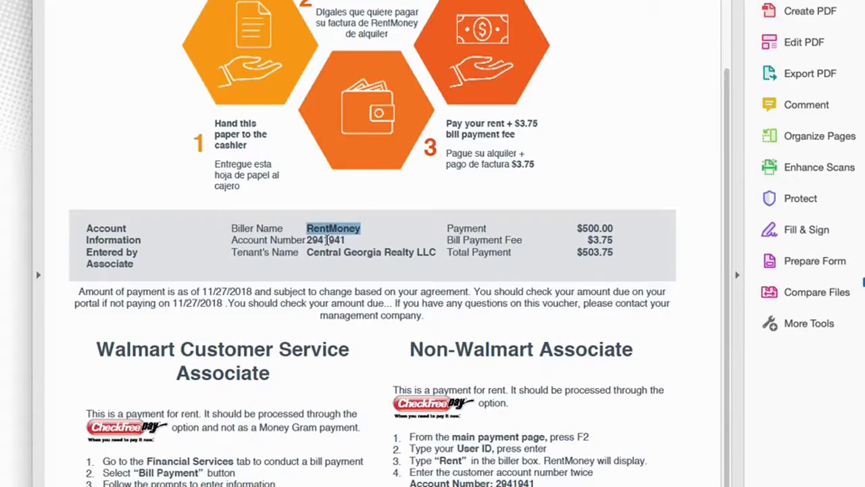
double_click(326, 240)
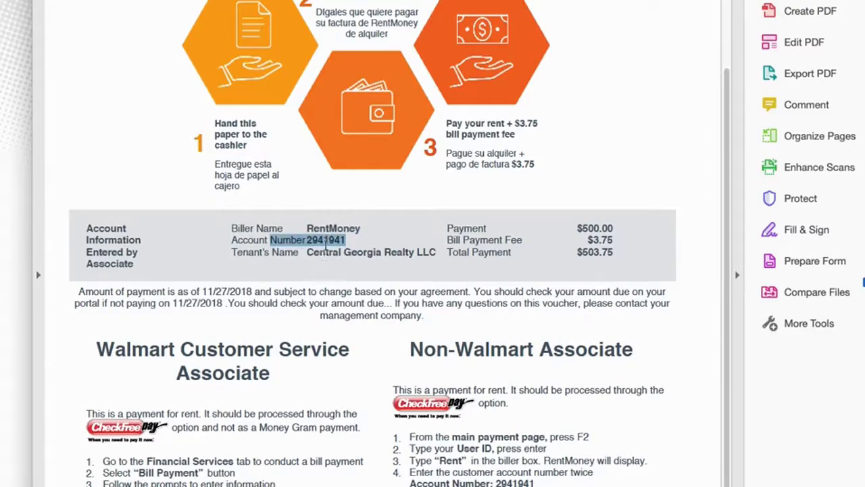
left_click(314, 245)
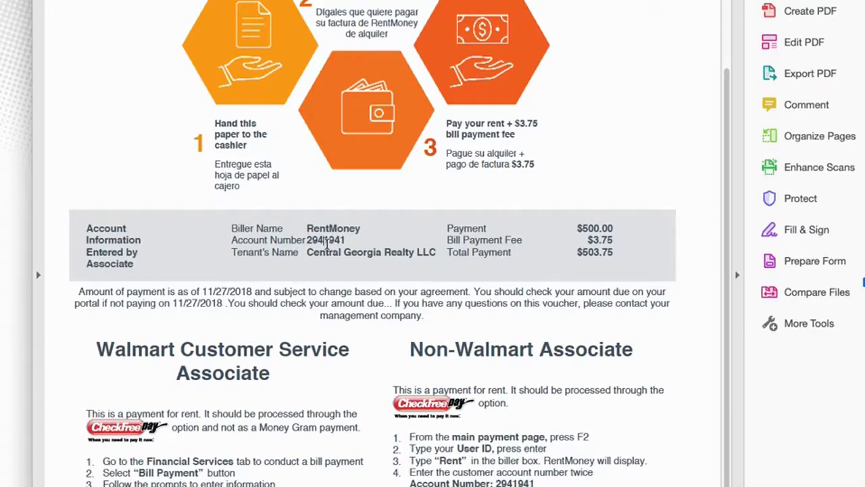
left_click_drag(309, 251, 429, 254)
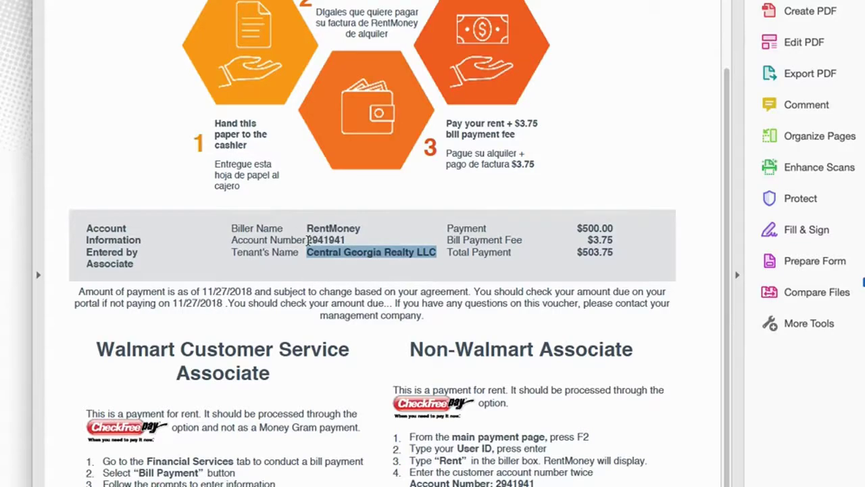
left_click_drag(308, 240, 342, 239)
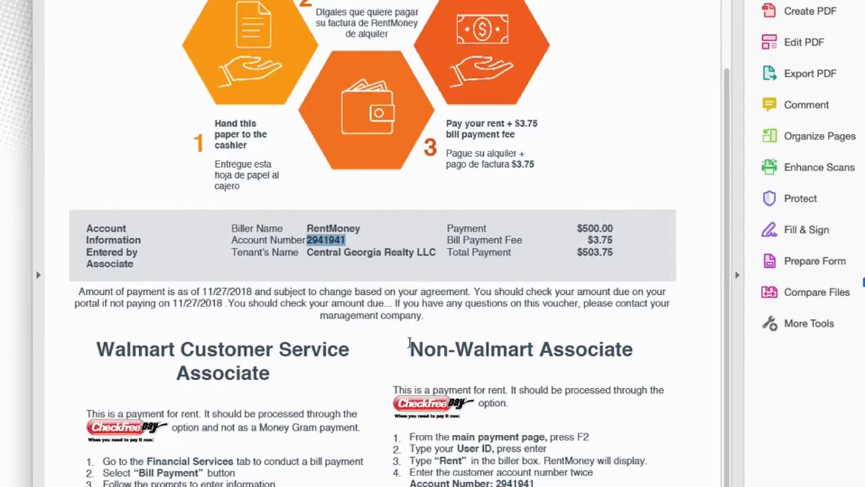
- Read the voucher's Walmart and Non-Walmart associate payment instructions
scroll(404, 341, "down", 2)
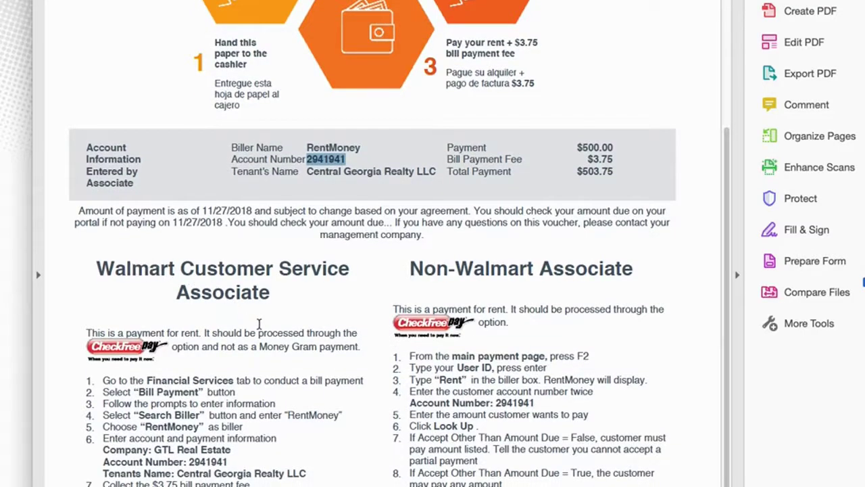
left_click_drag(99, 265, 307, 484)
scroll(307, 484, "up", 1)
scroll(293, 430, "down", 1)
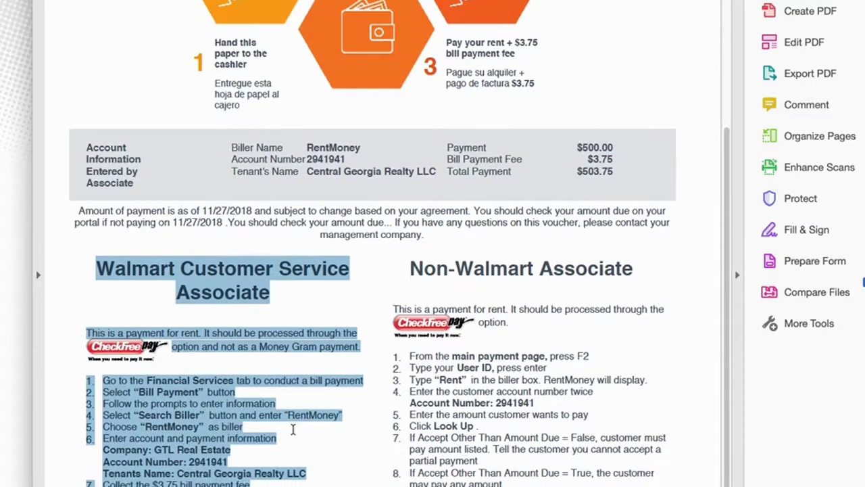
left_click_drag(411, 267, 520, 481)
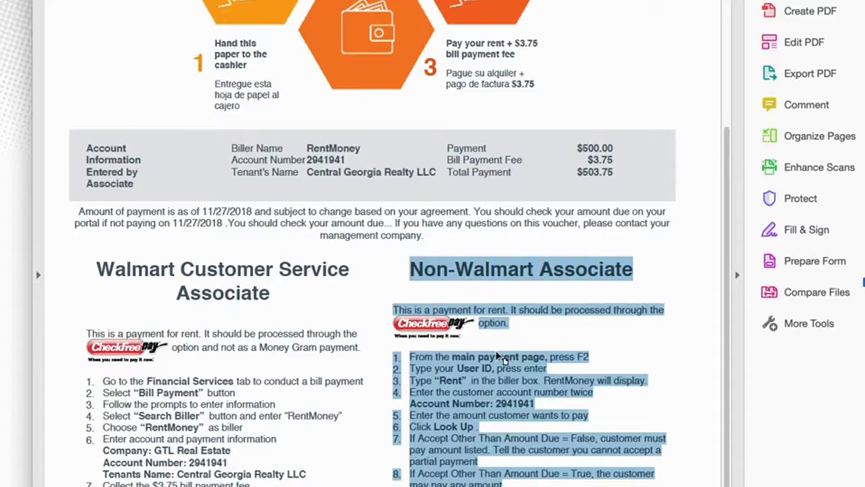
left_click(370, 468)
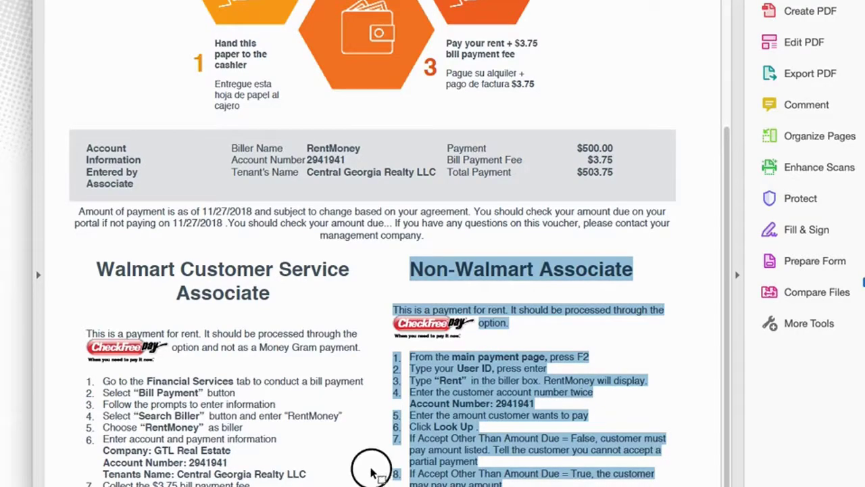
scroll(368, 440, "up", 3)
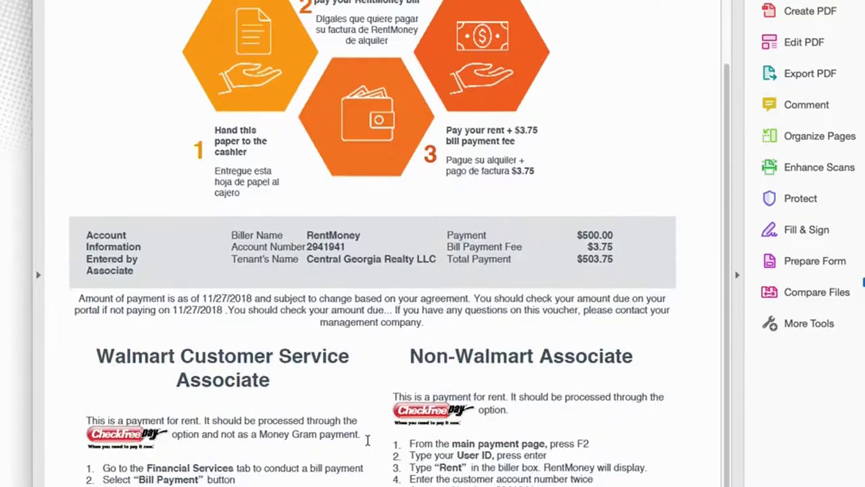
scroll(367, 440, "up", 5)
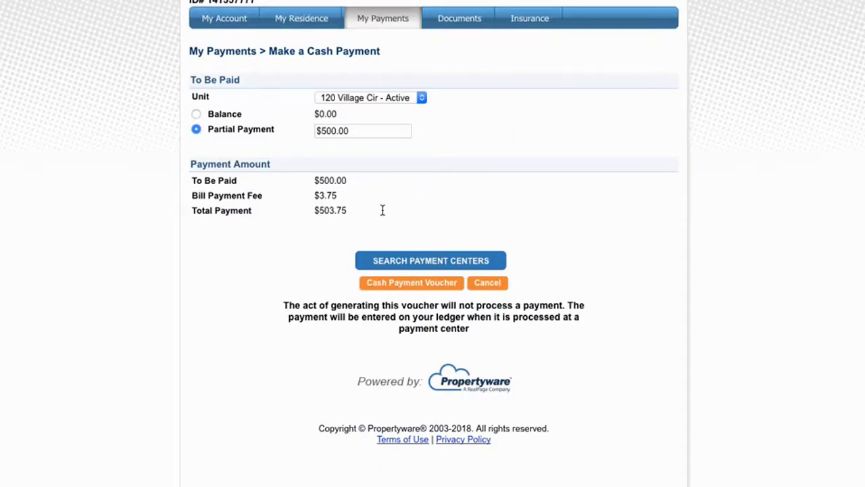
left_click(302, 20)
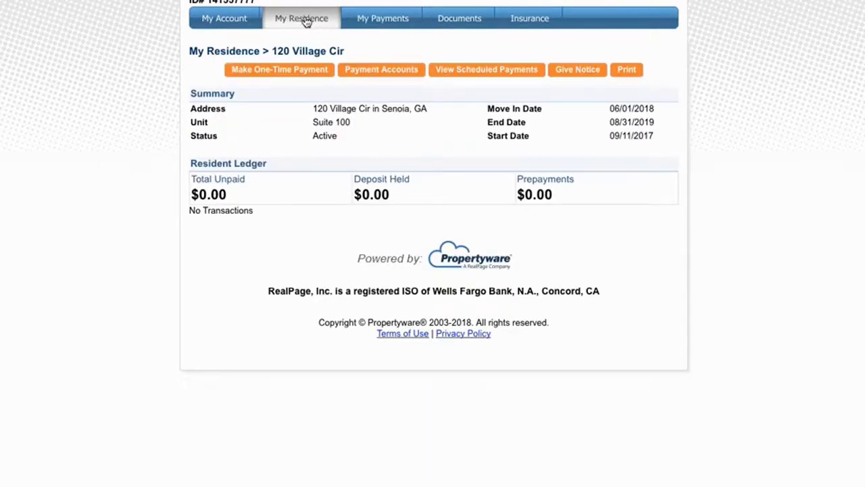
left_click(300, 21)
mouse_move(389, 26)
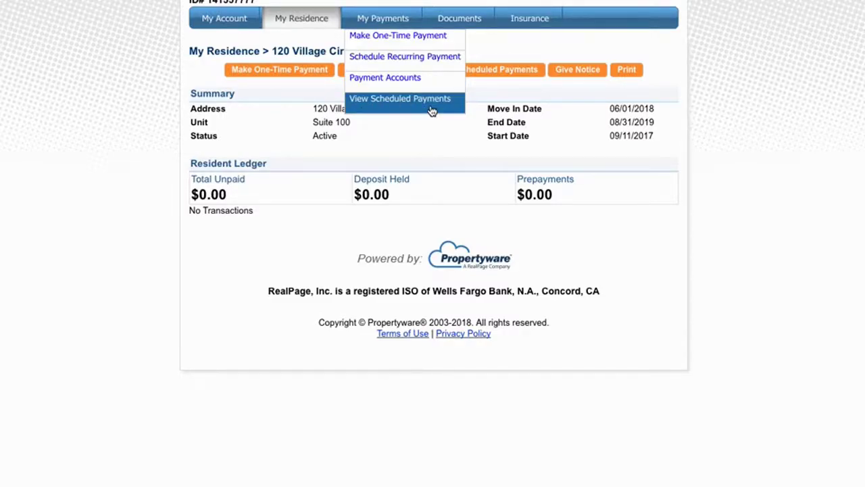
- Start a recurring payment from the Wings account for $500.00
left_click(407, 61)
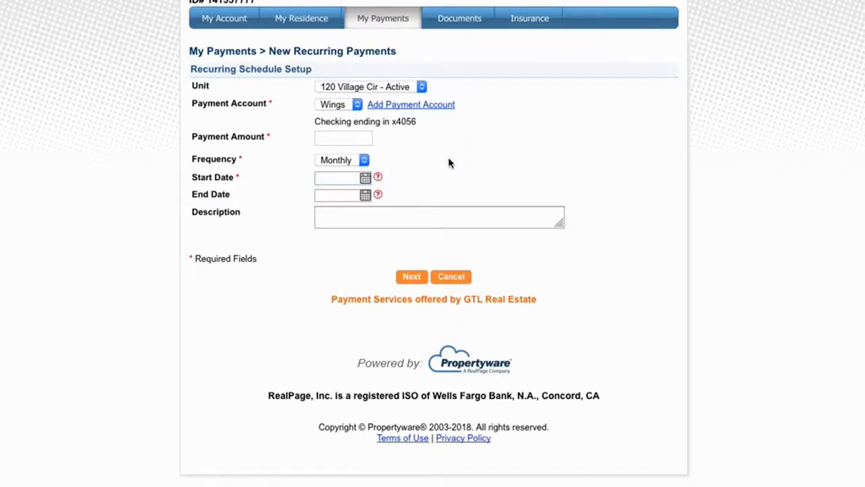
left_click(342, 106)
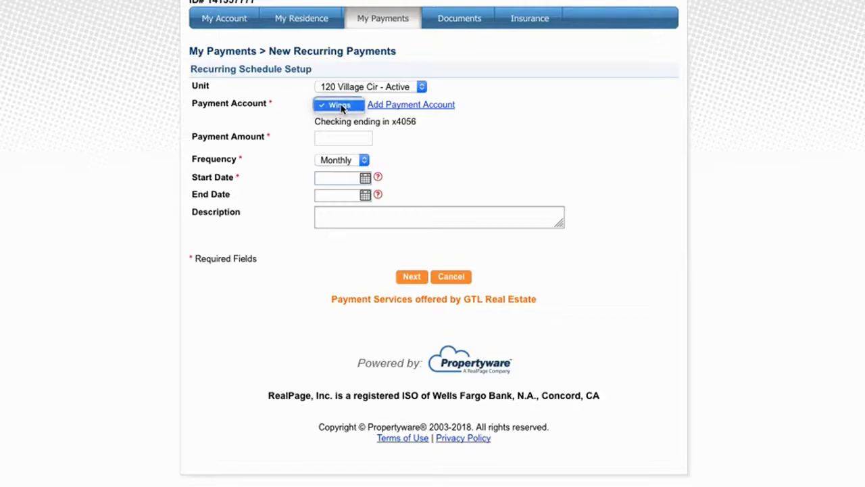
left_click(331, 109)
left_click(336, 106)
left_click(322, 141)
type("500")
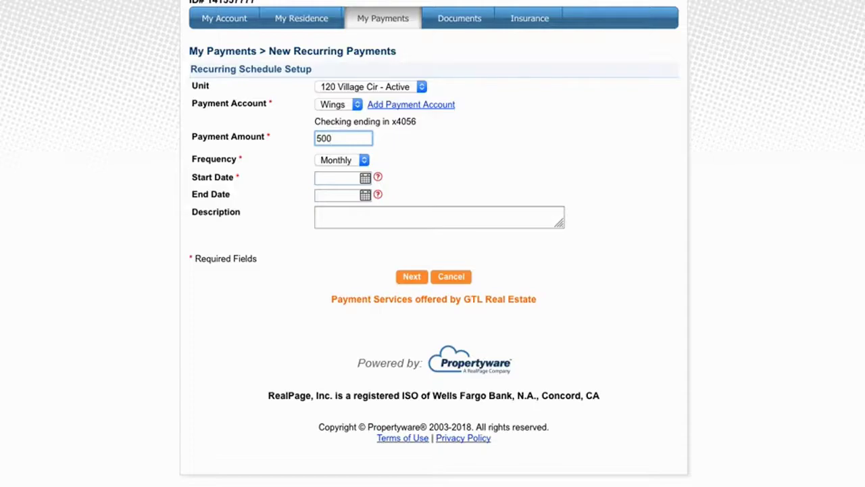
- Set the frequency to Monthly and move the start-date calendar to December 2018
left_click(417, 178)
left_click(355, 160)
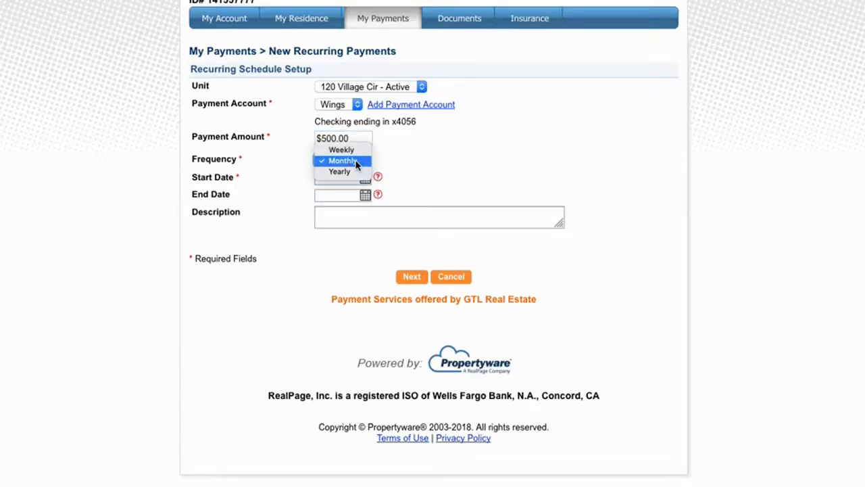
left_click(341, 161)
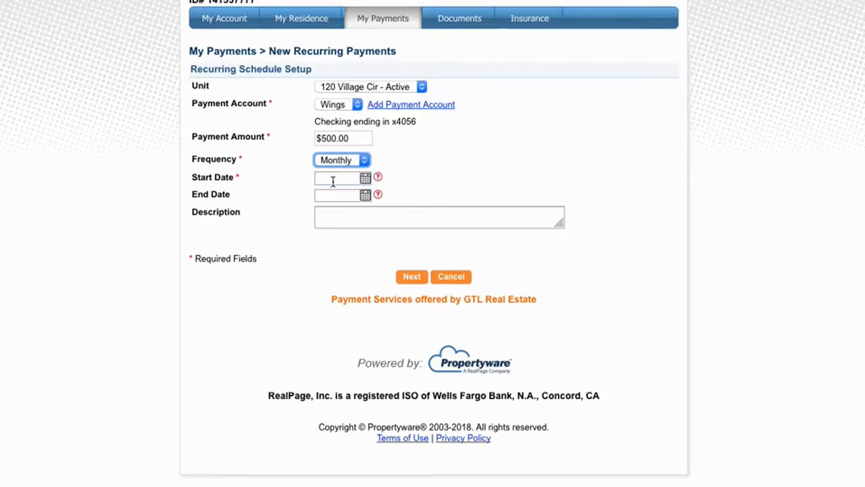
left_click(333, 182)
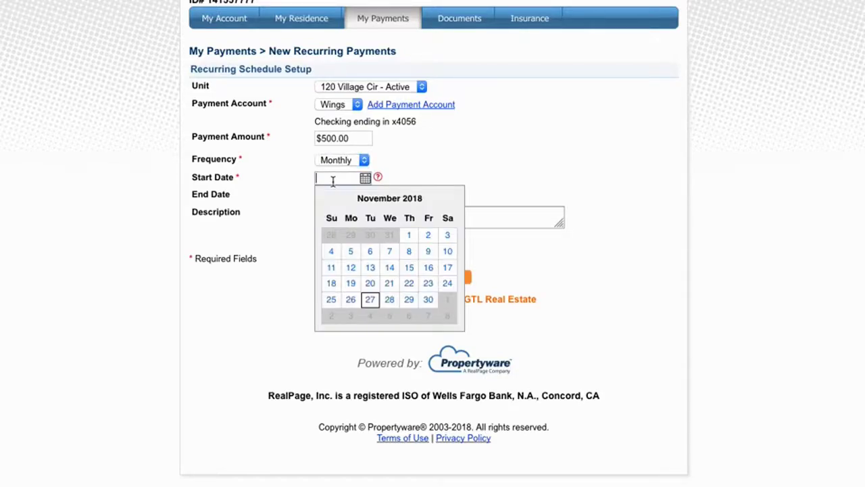
left_click(451, 200)
- Pick 12/1/2018 as the recurring payment start date, leaving End Date empty
left_click(447, 234)
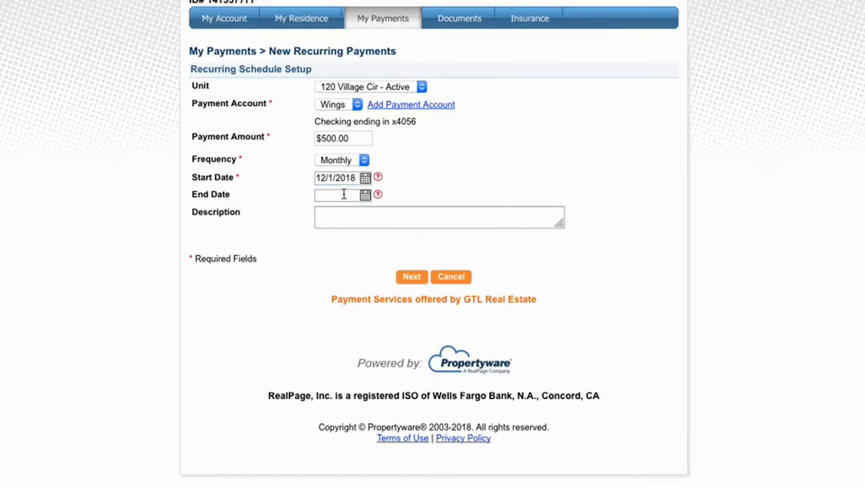
mouse_move(379, 195)
left_click(333, 215)
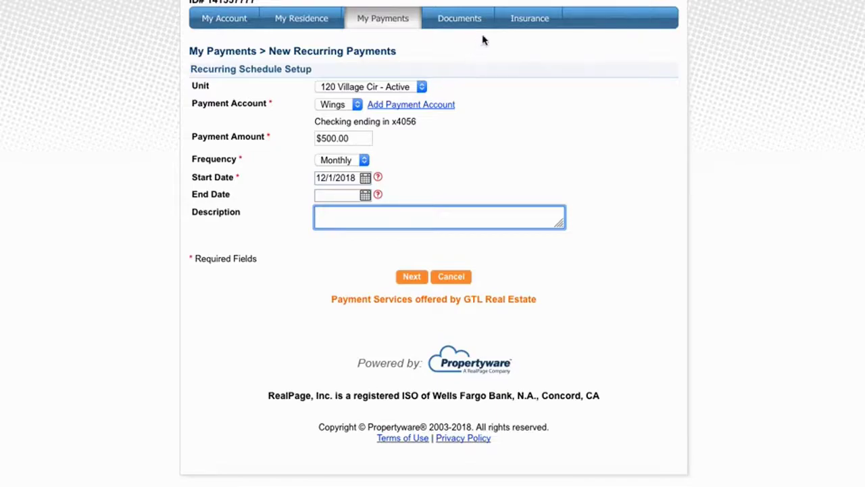
- Go to the Documents page and look over the Georgia Lease Agreement PDF under Lease Documents
left_click(453, 25)
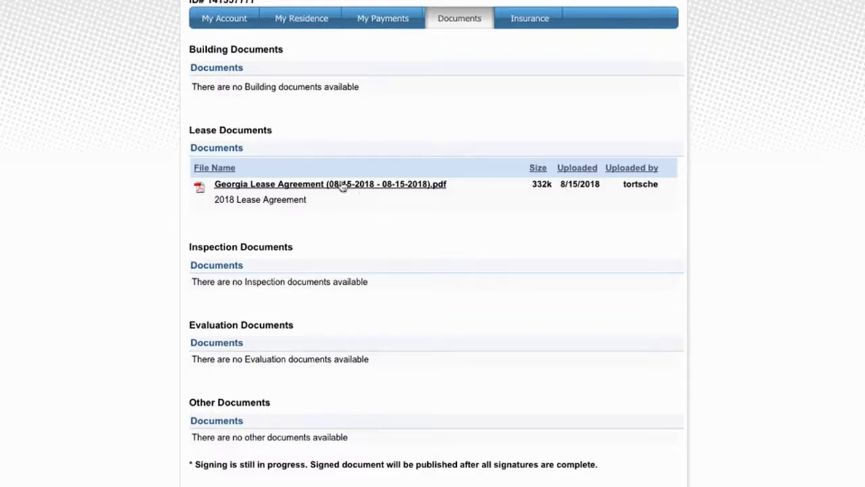
scroll(399, 381, "down", 2)
scroll(398, 379, "up", 2)
- Check the Insurance page, which sends the session back to Resident Login
left_click(530, 20)
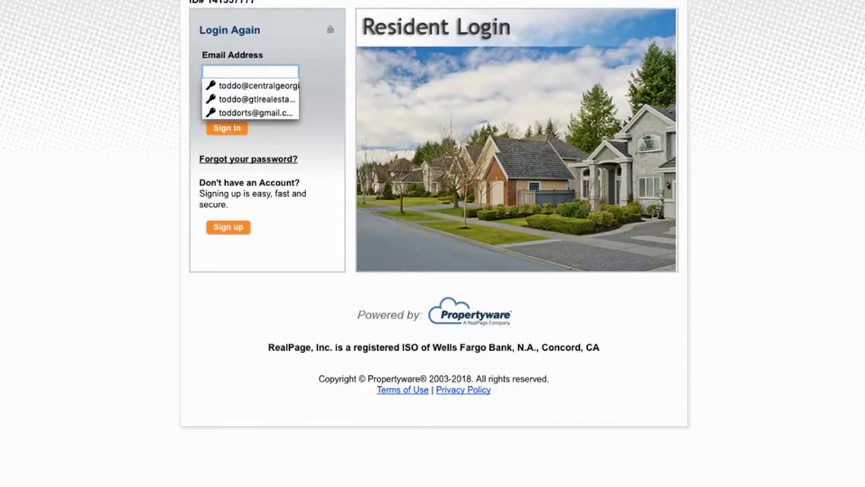
- Load the GTL Real Estate site from the address bar and reach its support knowledge base
type("centr")
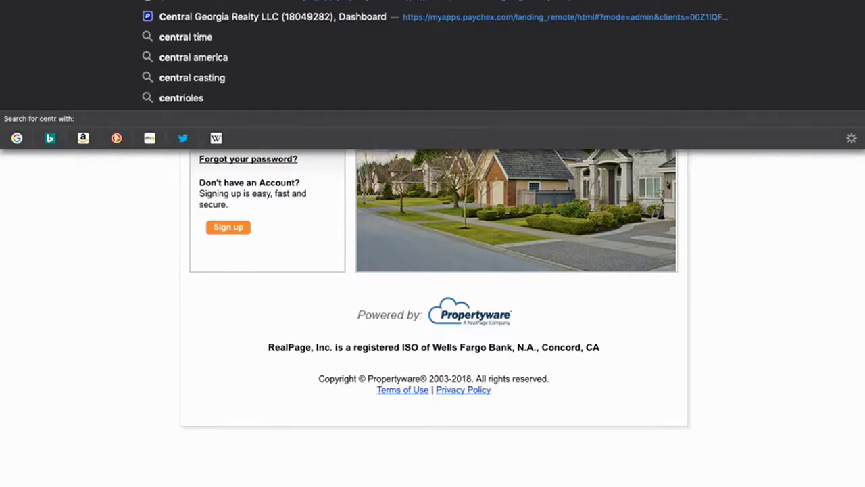
key("Return")
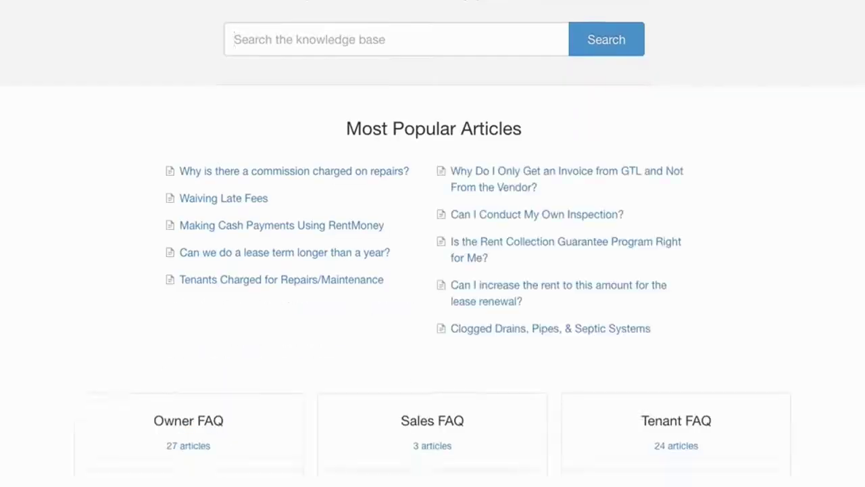
scroll(432, 243, "up", 1)
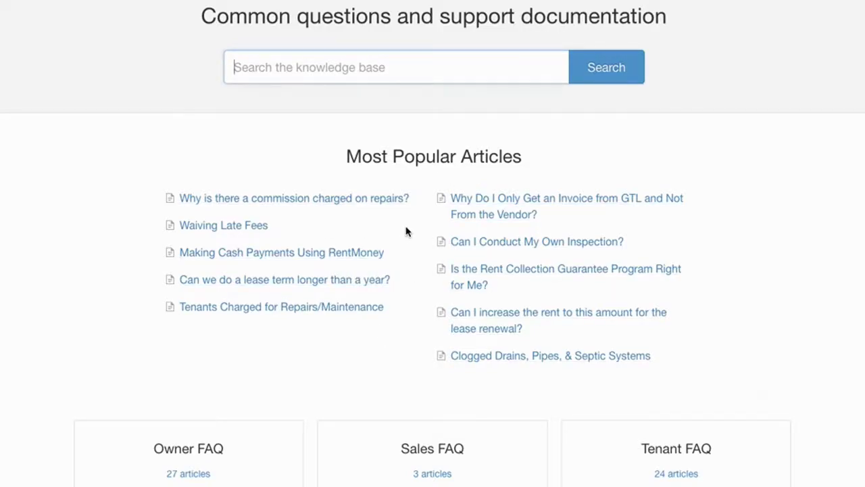
- Browse pages 1 and 2 of the Tenant FAQ articles, then return to the knowledge-base home
left_click(671, 473)
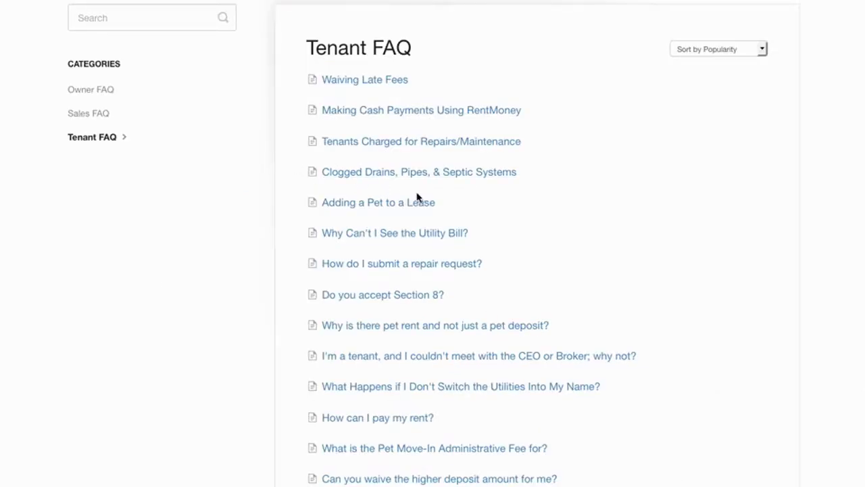
scroll(417, 197, "down", 2)
scroll(418, 197, "down", 2)
scroll(413, 199, "up", 4)
scroll(408, 203, "down", 4)
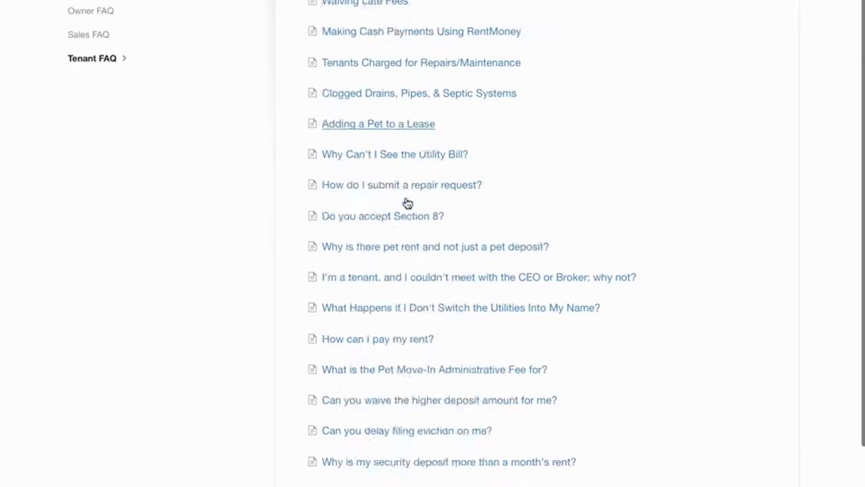
left_click(338, 466)
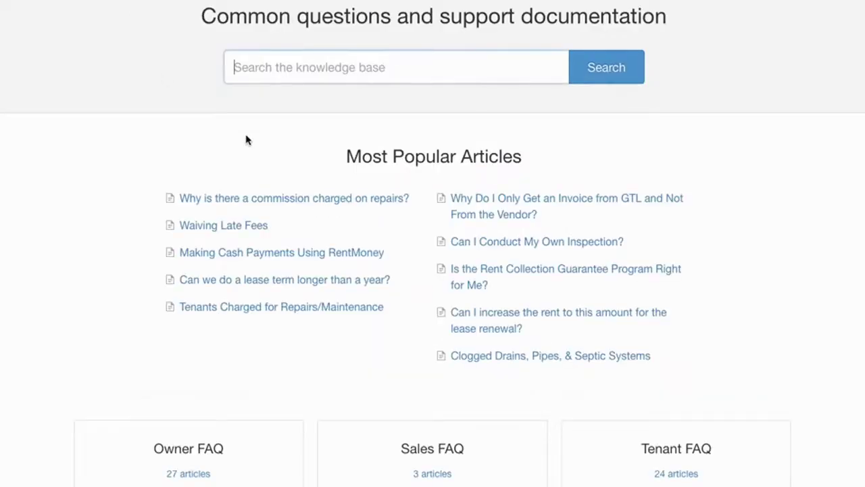
left_click(324, 66)
- Search the knowledge base for 'how do i get my late fee waived' and review the results
type("how do i g")
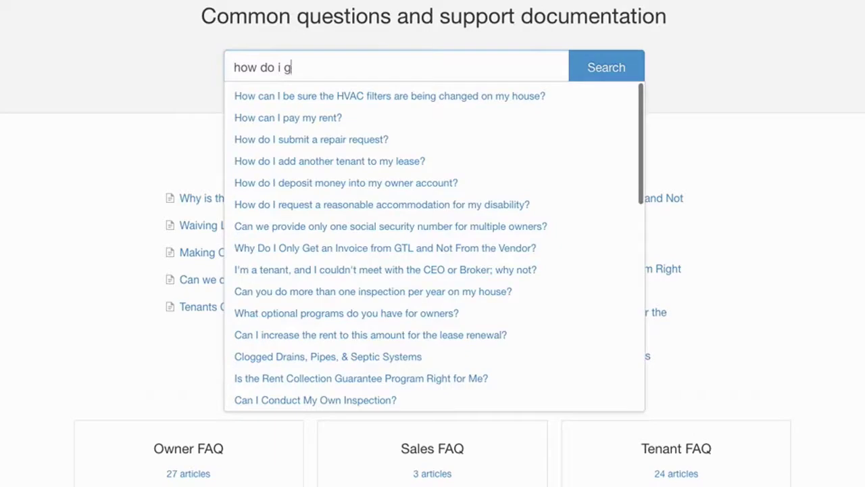
type("et my late fee waived")
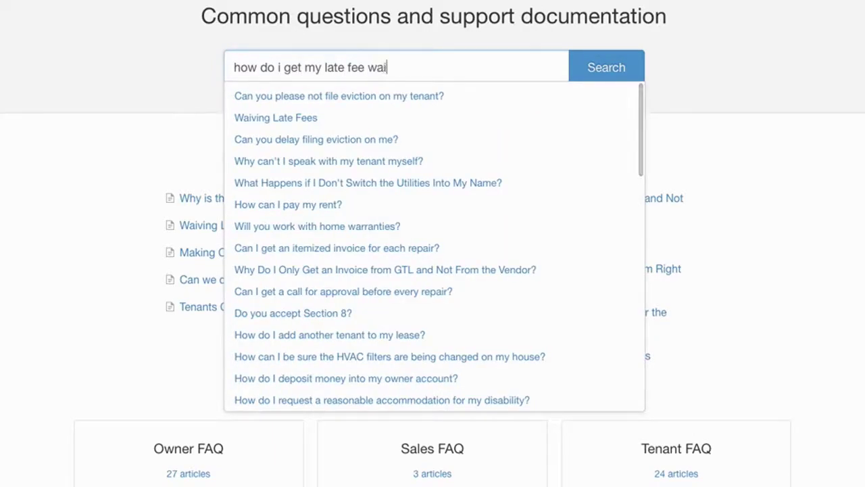
left_click(598, 66)
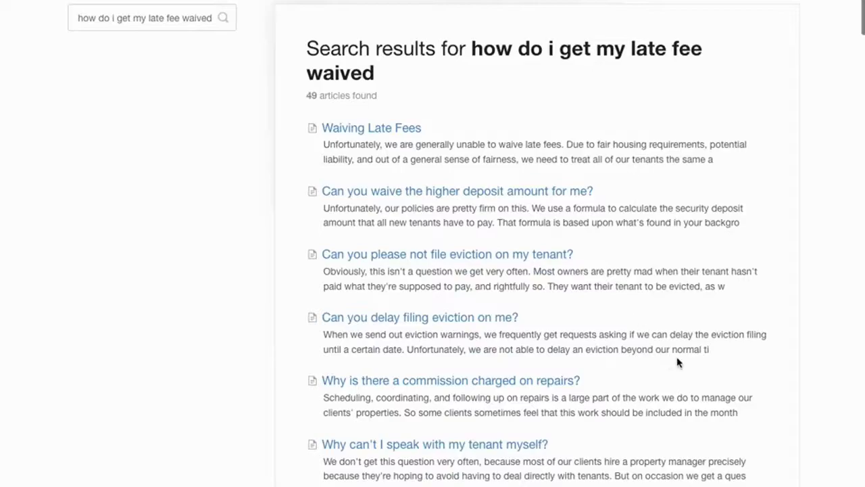
scroll(669, 356, "down", 1)
scroll(670, 357, "down", 12)
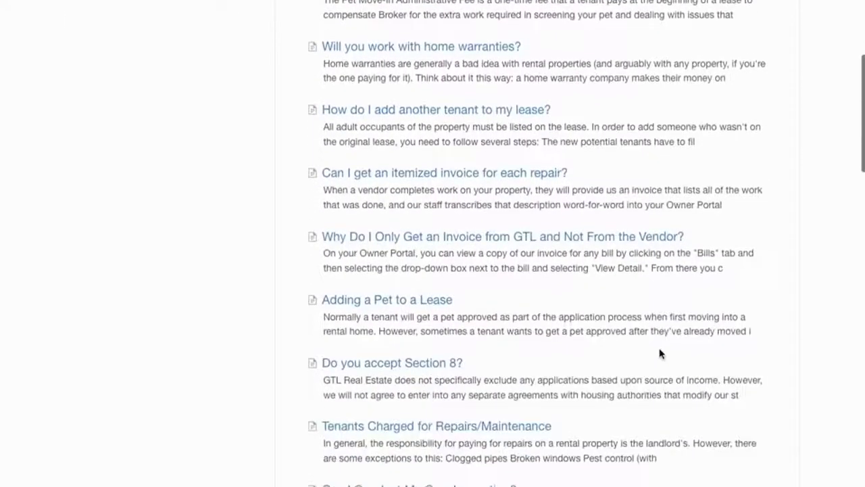
scroll(661, 349, "up", 13)
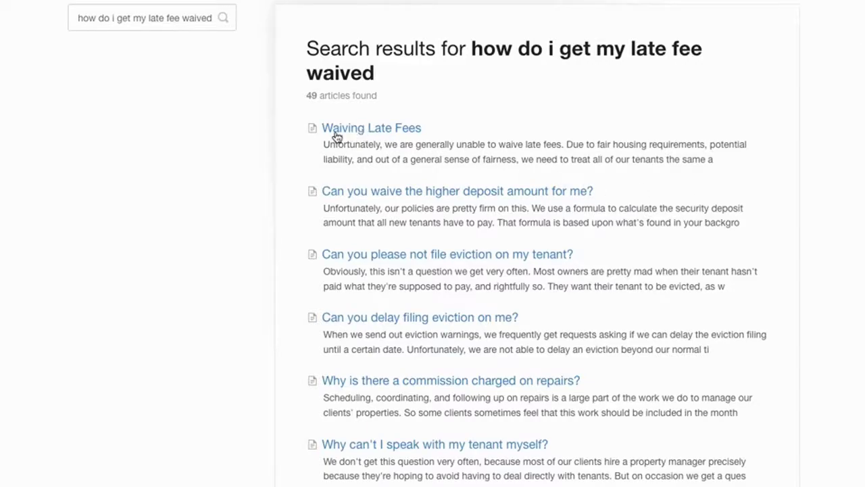
- Read through the Waiving Late Fees article, then return to the Tenant FAQ list
left_click(364, 131)
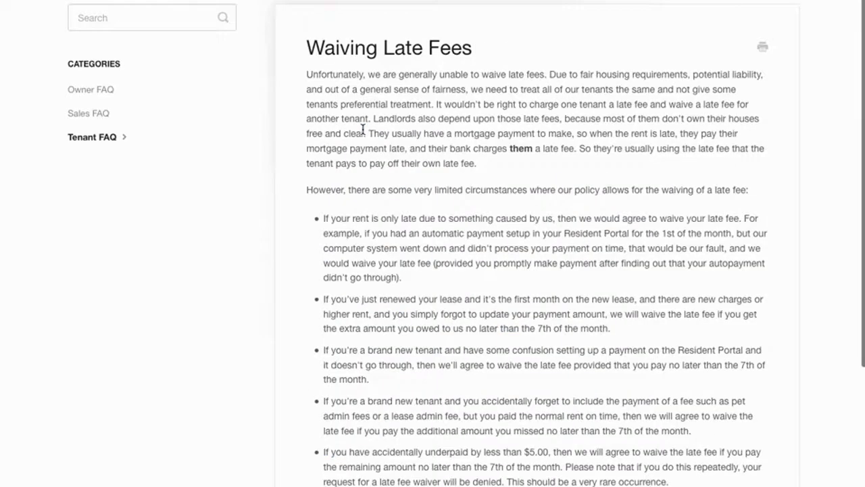
scroll(549, 296, "down", 1)
scroll(549, 296, "down", 3)
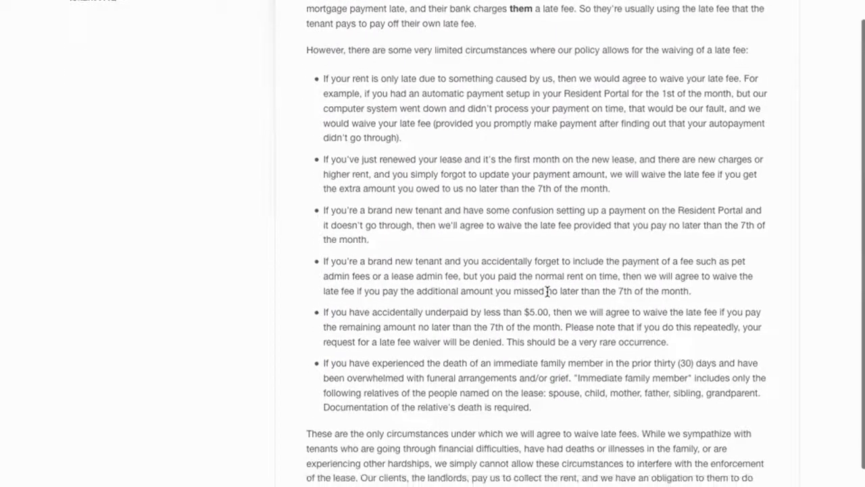
scroll(549, 296, "up", 4)
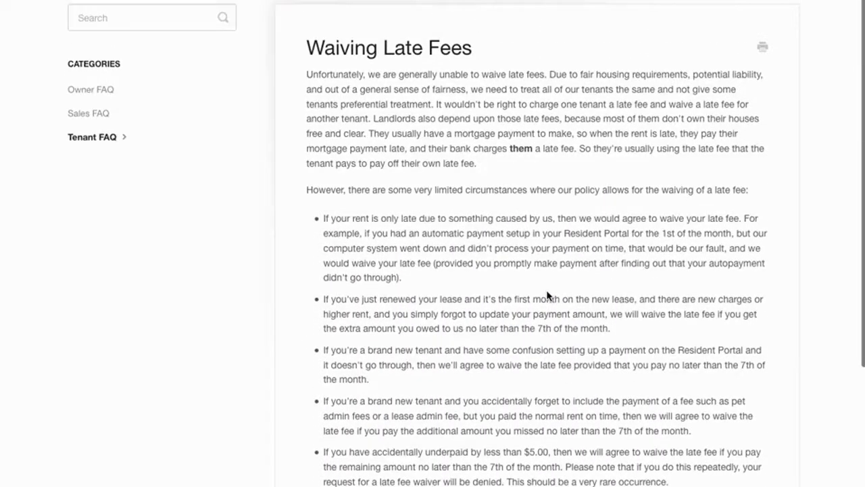
scroll(549, 295, "down", 4)
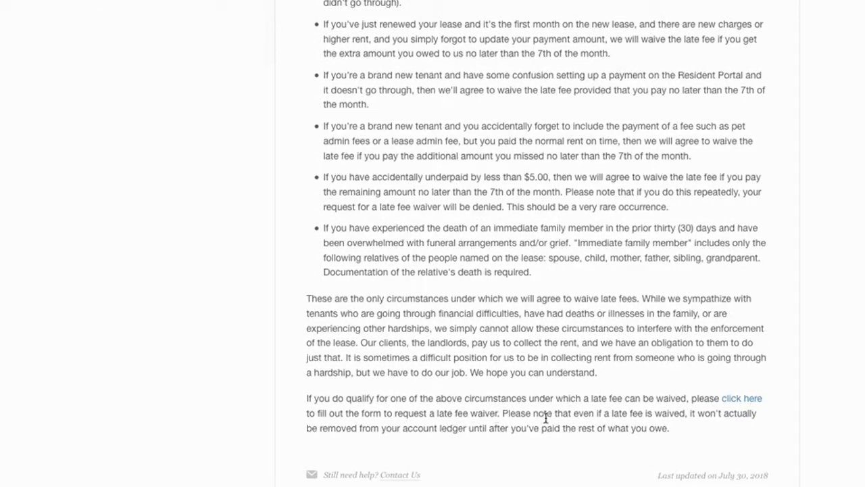
scroll(545, 418, "up", 4)
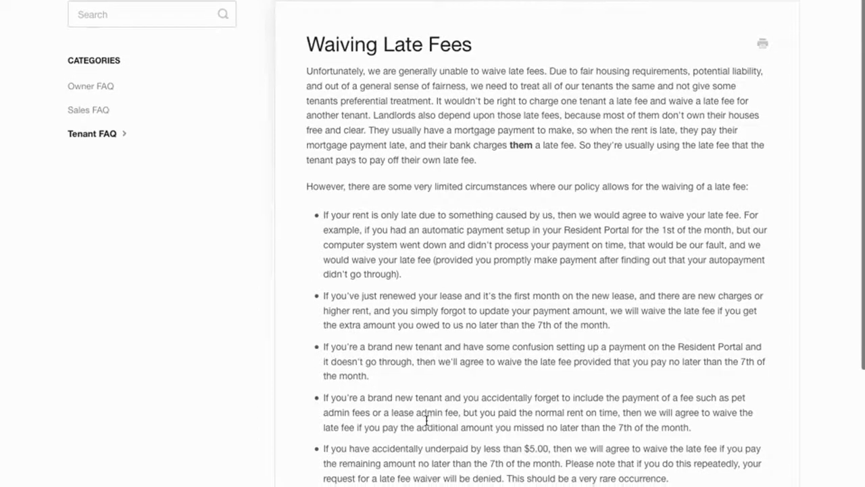
left_click(89, 141)
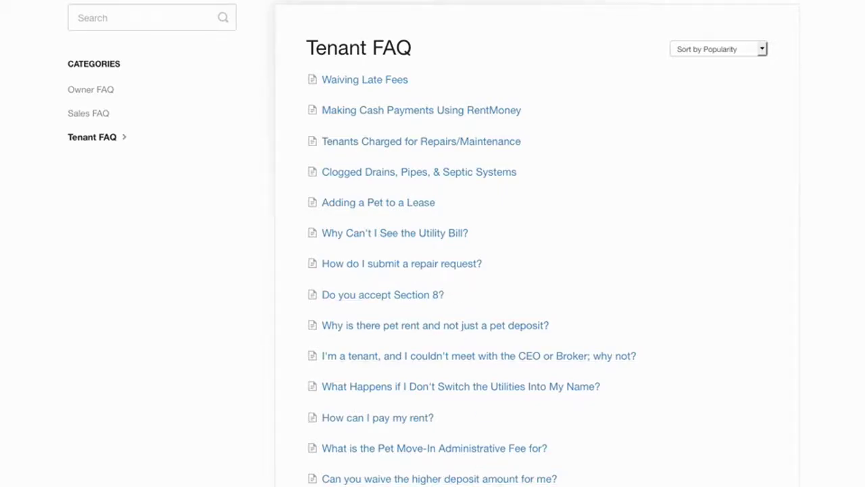
- Show page 2 of the Tenant FAQ articles and bring up the Contact Us form
scroll(473, 271, "down", 4)
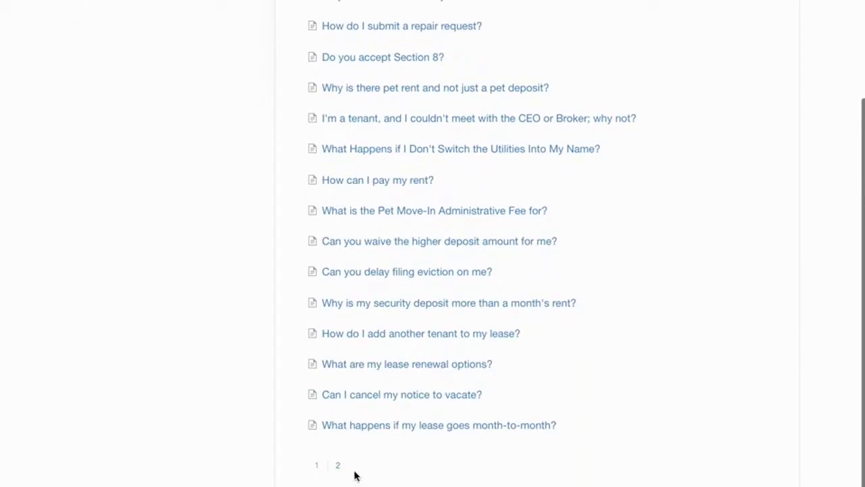
left_click(339, 467)
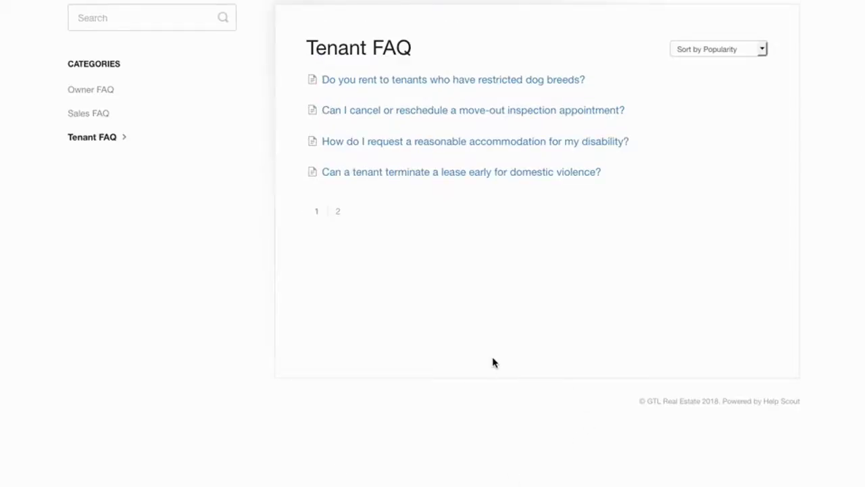
left_click(111, 14)
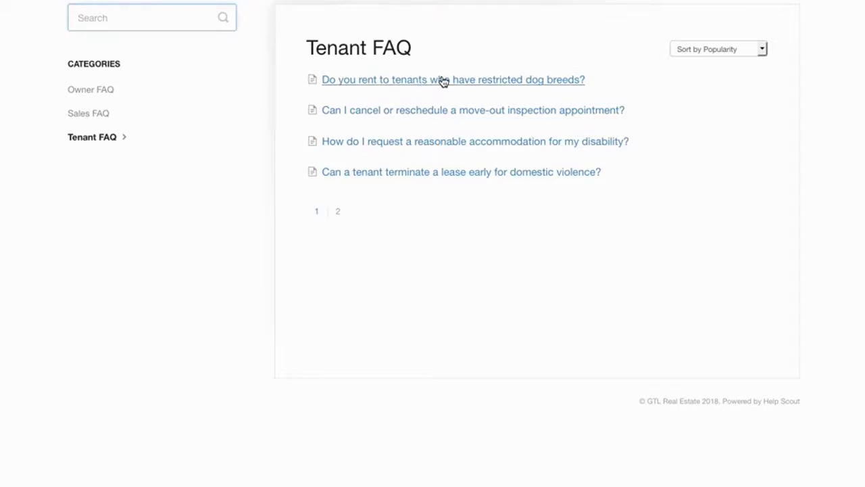
left_click(777, 2)
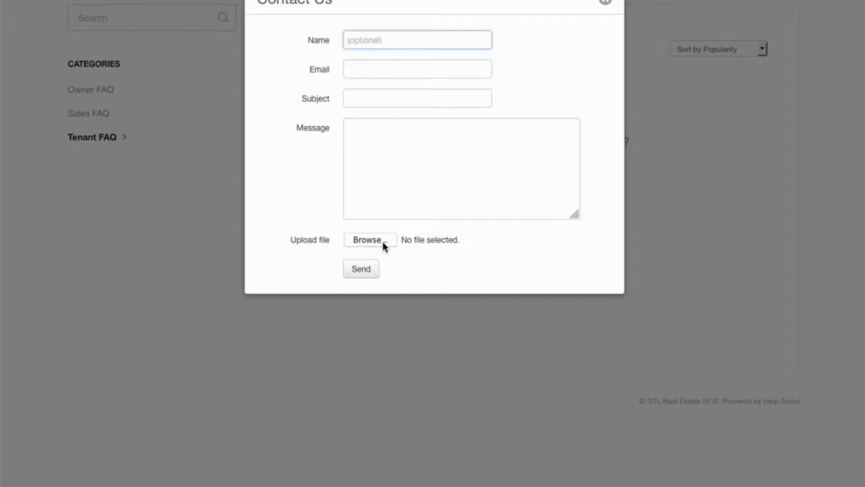
- Dismiss the Contact Us form unsent, leaving page 2 of the Tenant FAQ list visible
left_click(382, 272)
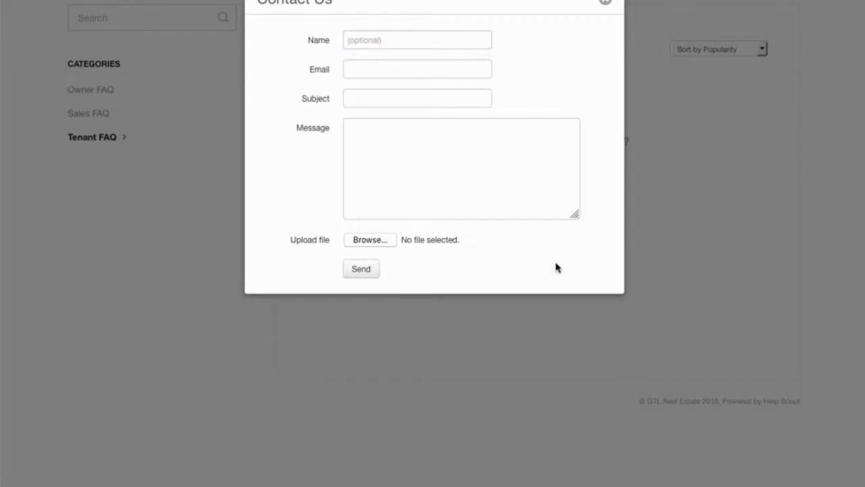
left_click(606, 5)
left_click(159, 19)
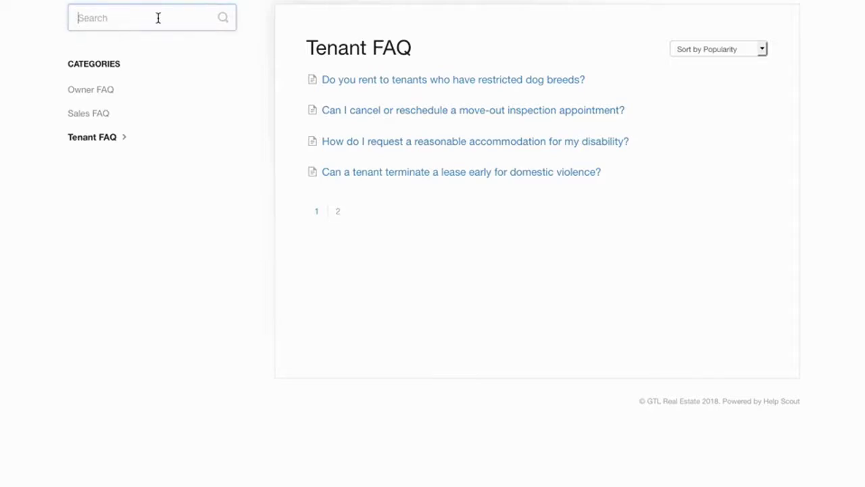